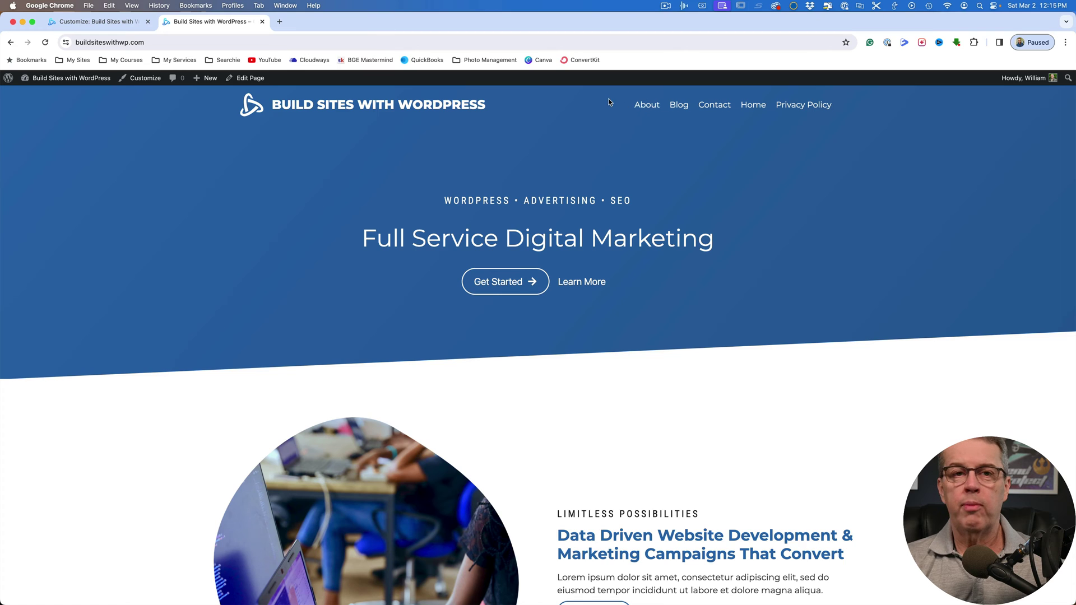
Step: View the site's About and Privacy Policy pages, then return to the admin Dashboard tab
left_click(647, 109)
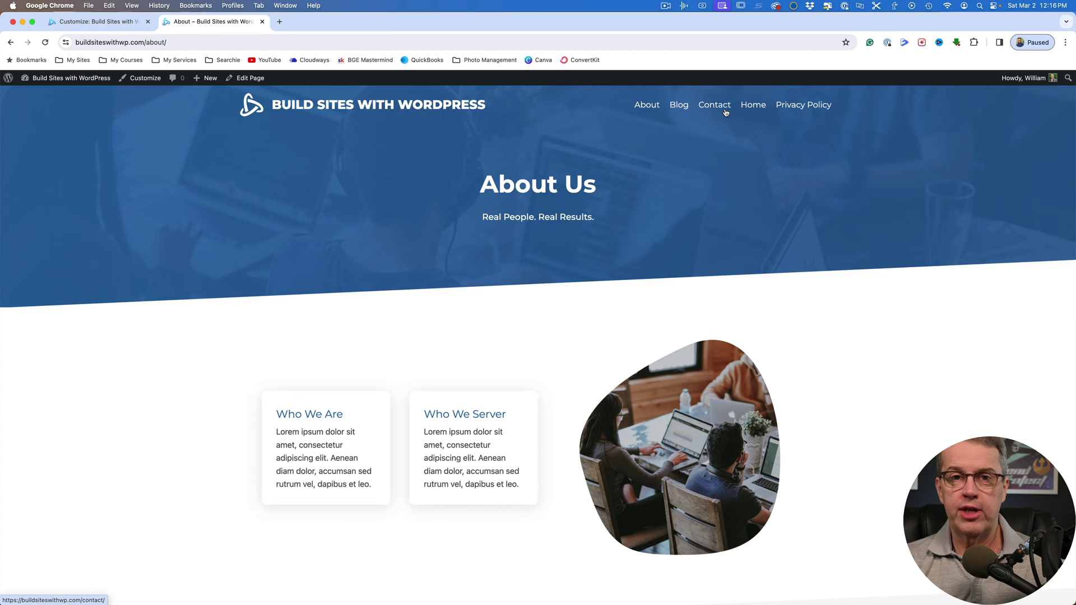
left_click(792, 107)
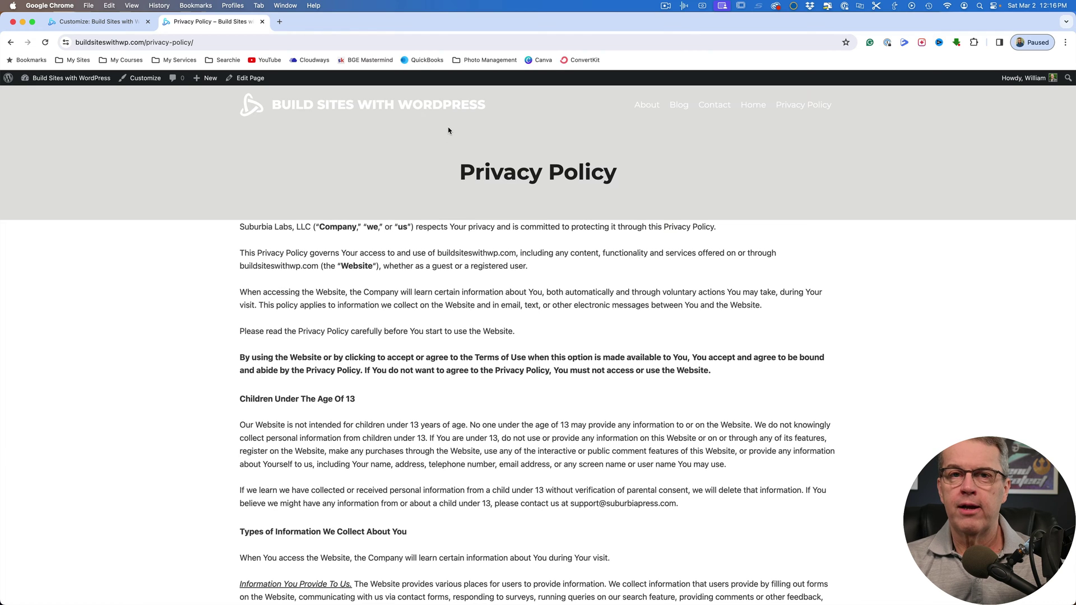
left_click(80, 25)
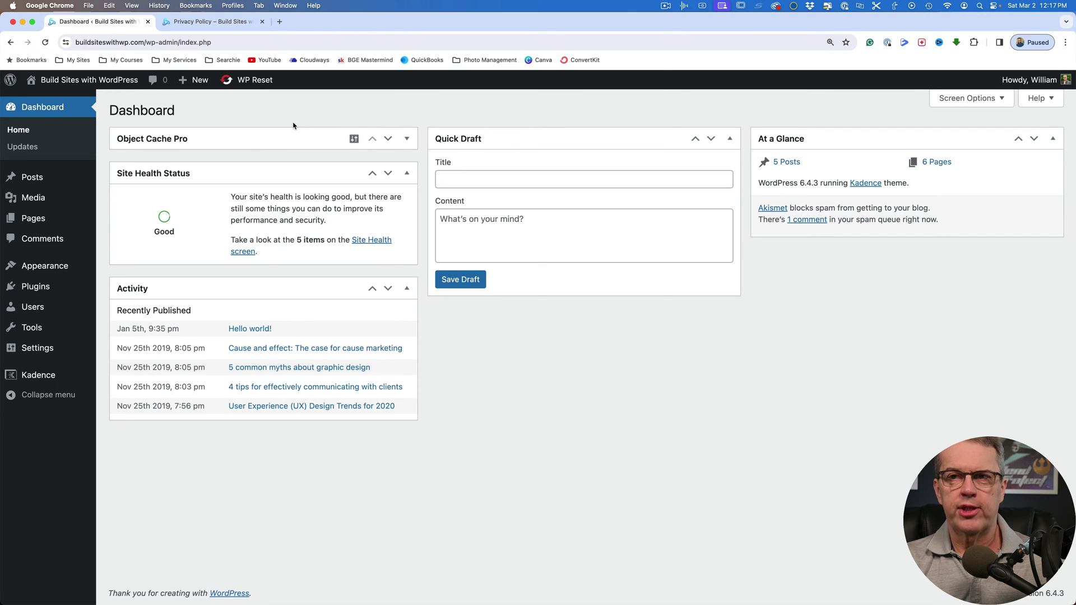
Step: Go to Plugins > Installed Plugins to list the site's plugins
mouse_move(63, 295)
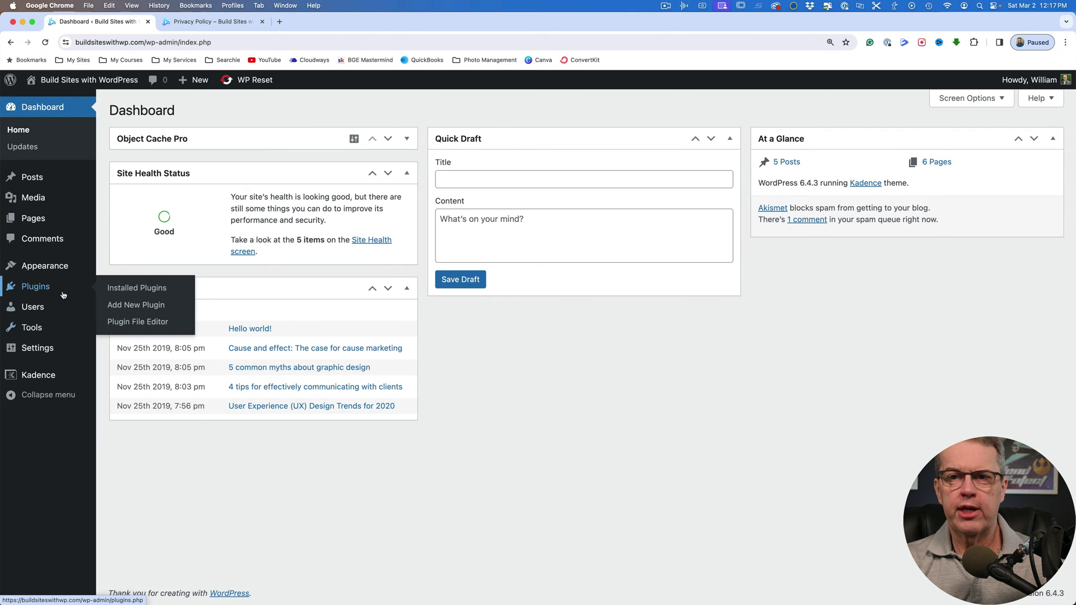
left_click(135, 289)
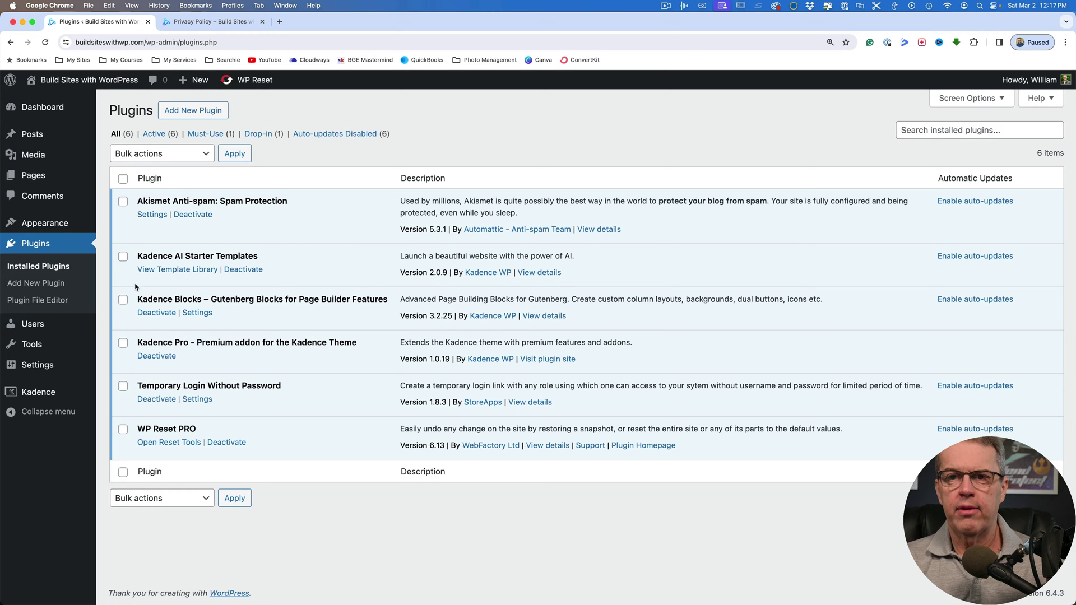
Step: Switch on the Conditional Headers Pro addon in Appearance > Kadence
mouse_move(53, 223)
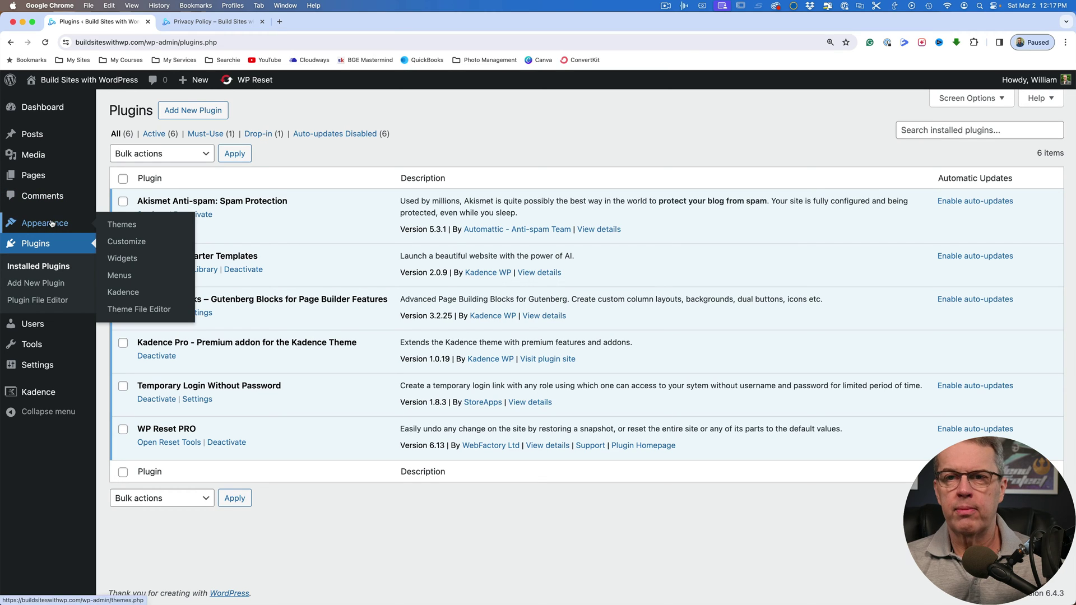
left_click(120, 291)
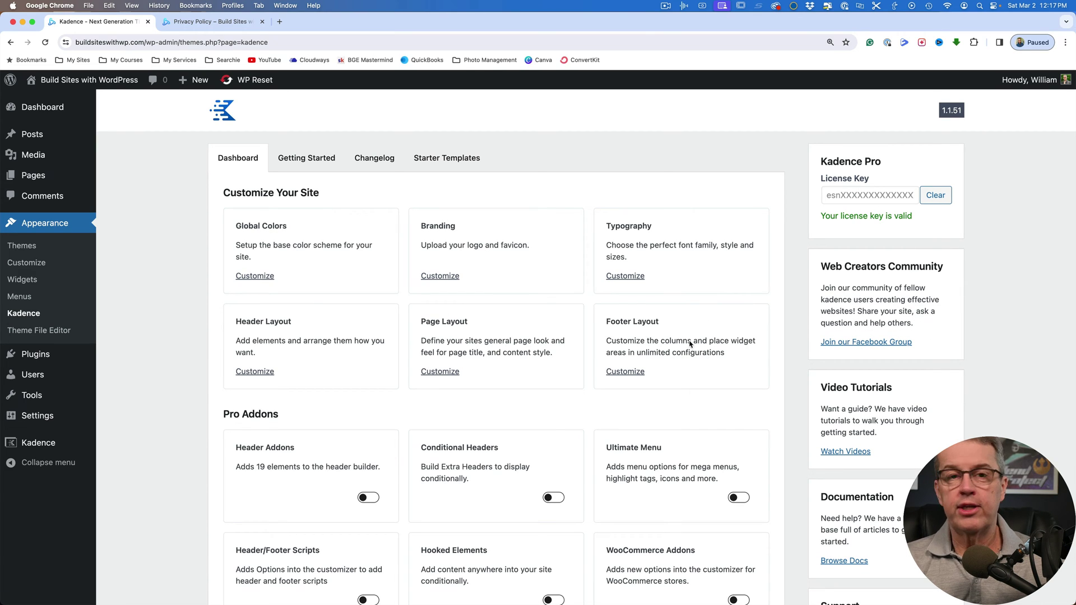
scroll(449, 302, "down", 5)
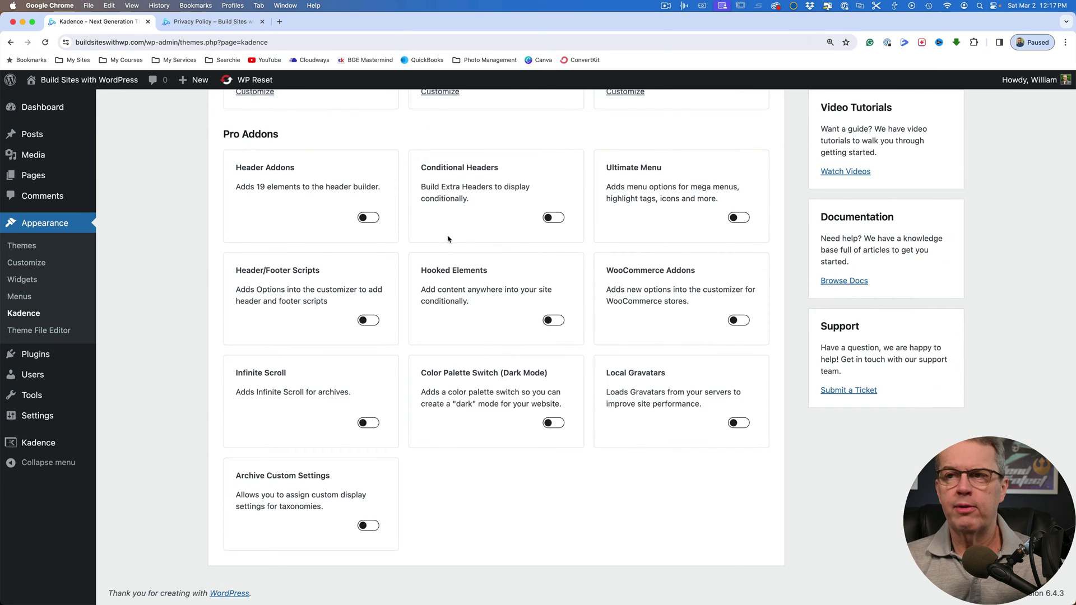
scroll(516, 231, "up", 1)
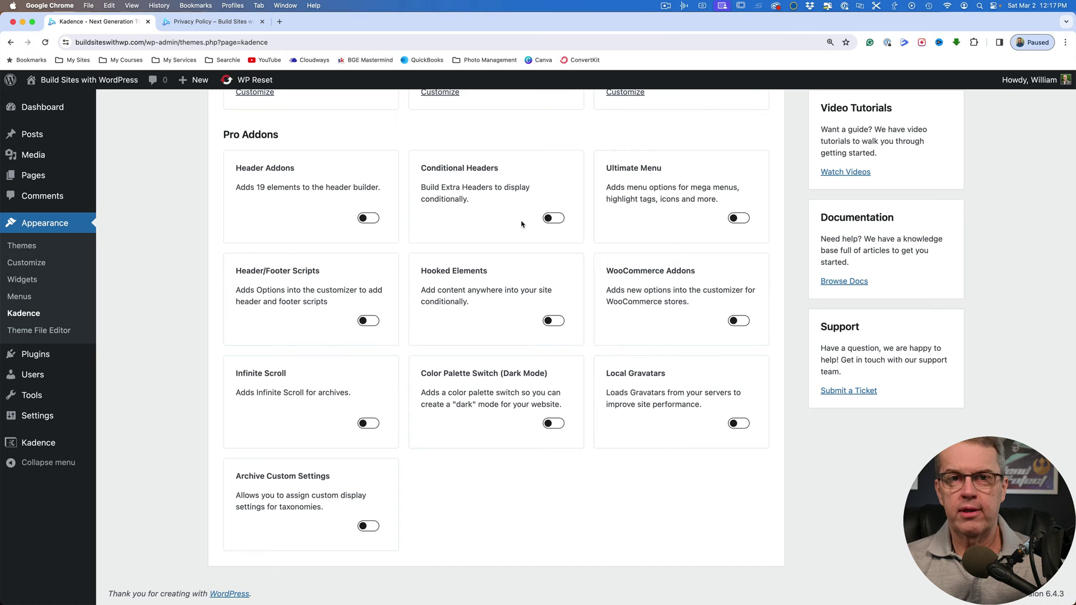
left_click(557, 220)
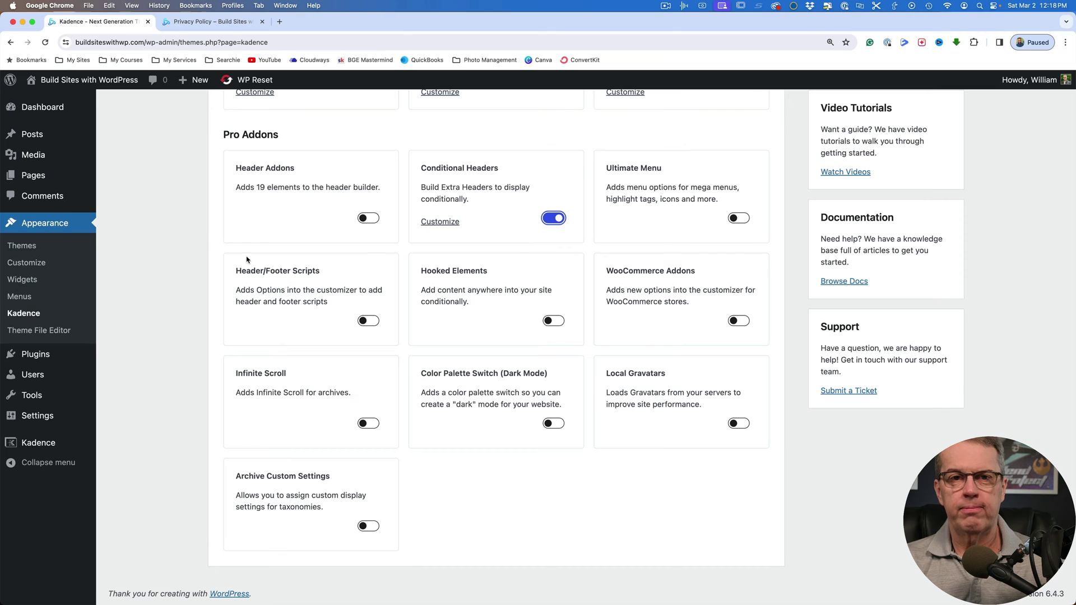
Step: In the Customizer's header builder, preview the Tablet/Mobile layout, then return to Desktop
left_click(26, 262)
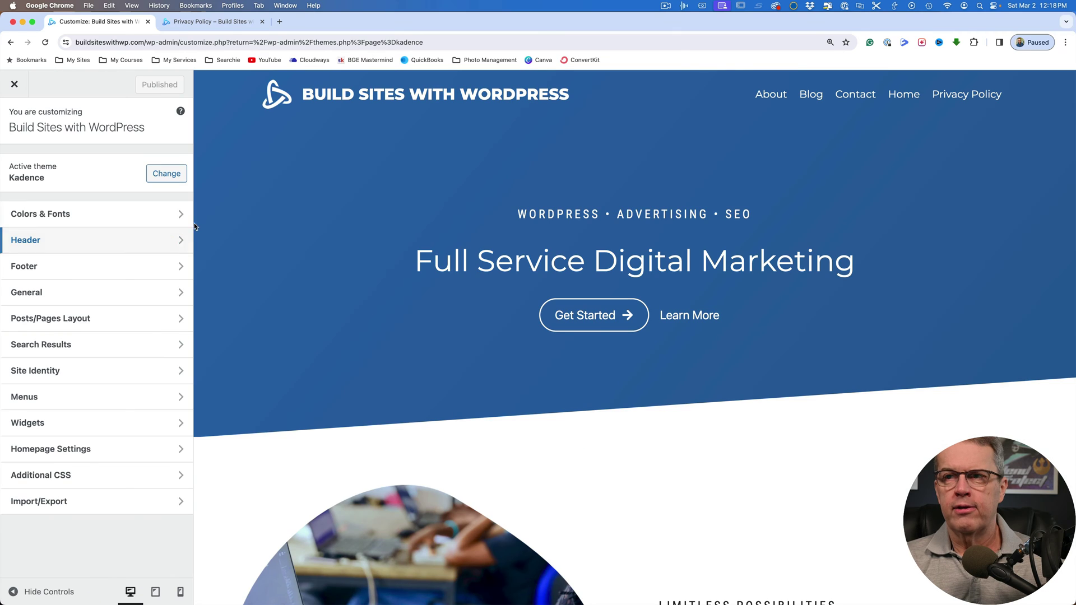
left_click(139, 245)
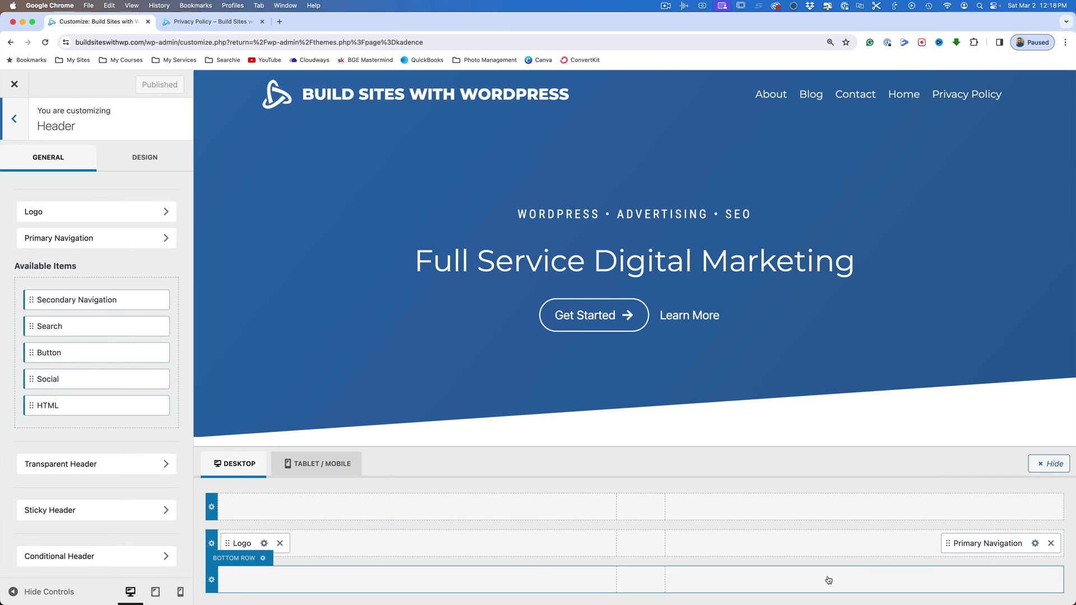
left_click(323, 468)
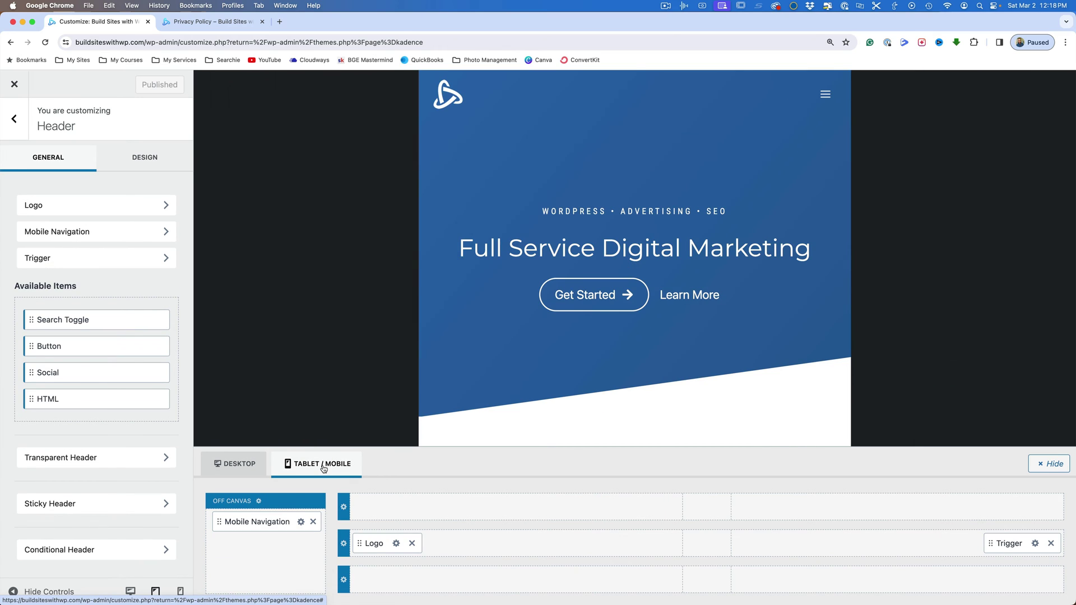
left_click(227, 467)
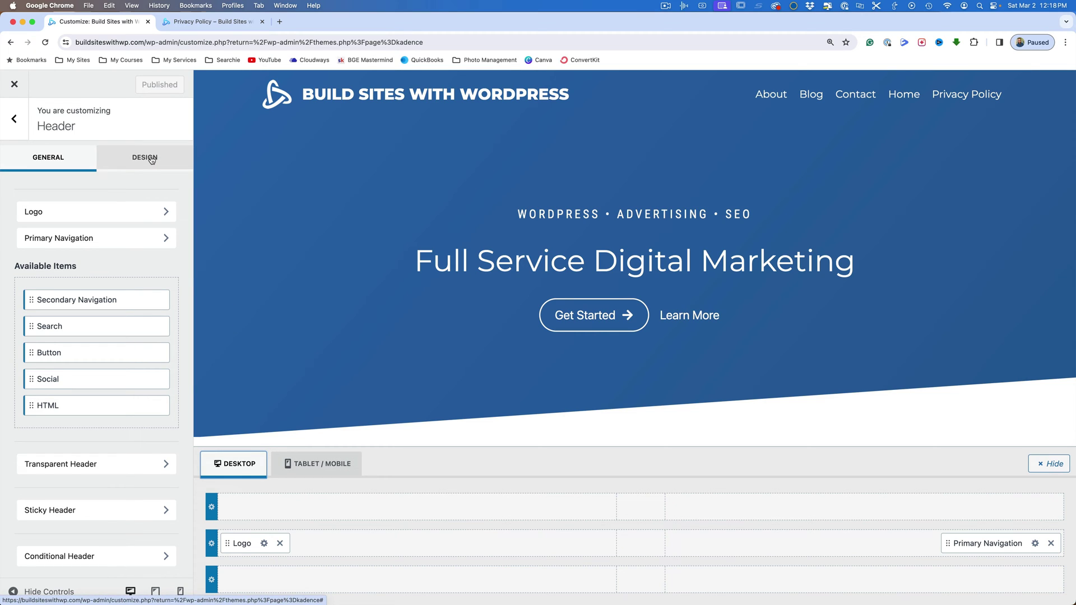
scroll(181, 304, "down", 2)
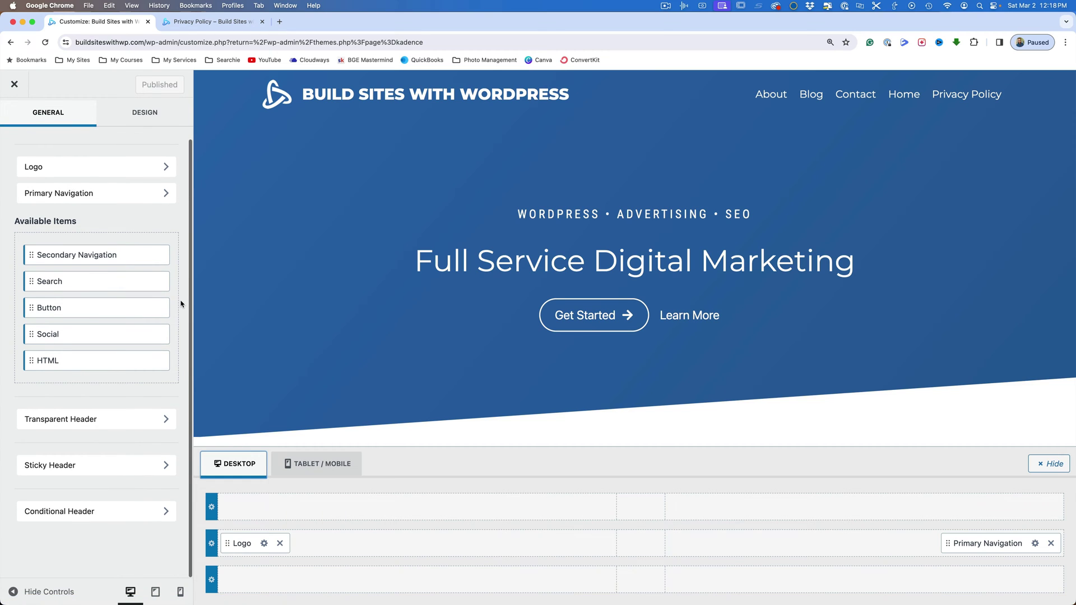
left_click(167, 419)
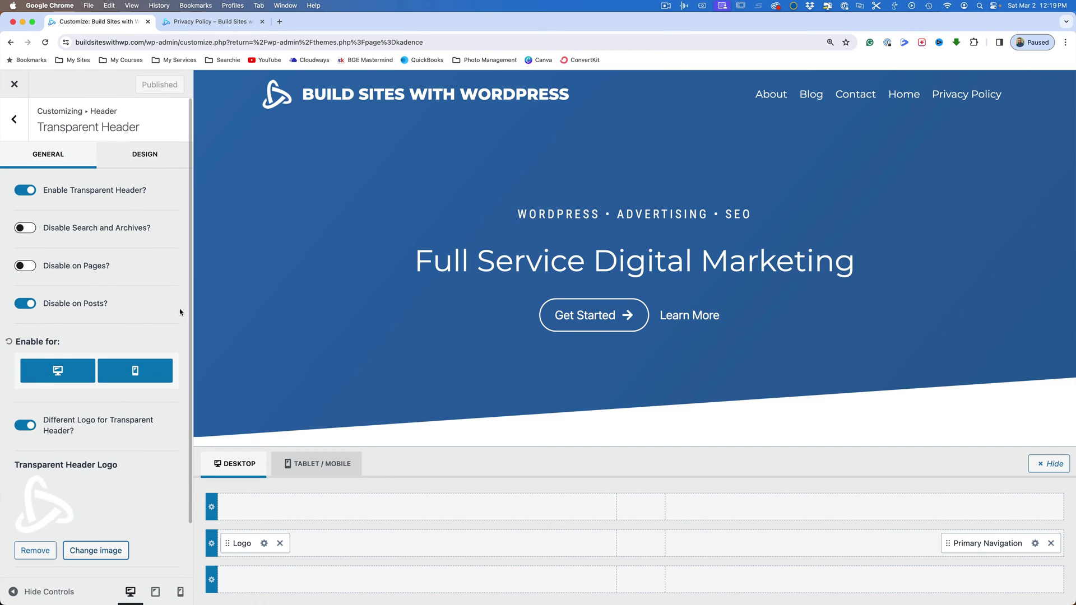
left_click(23, 192)
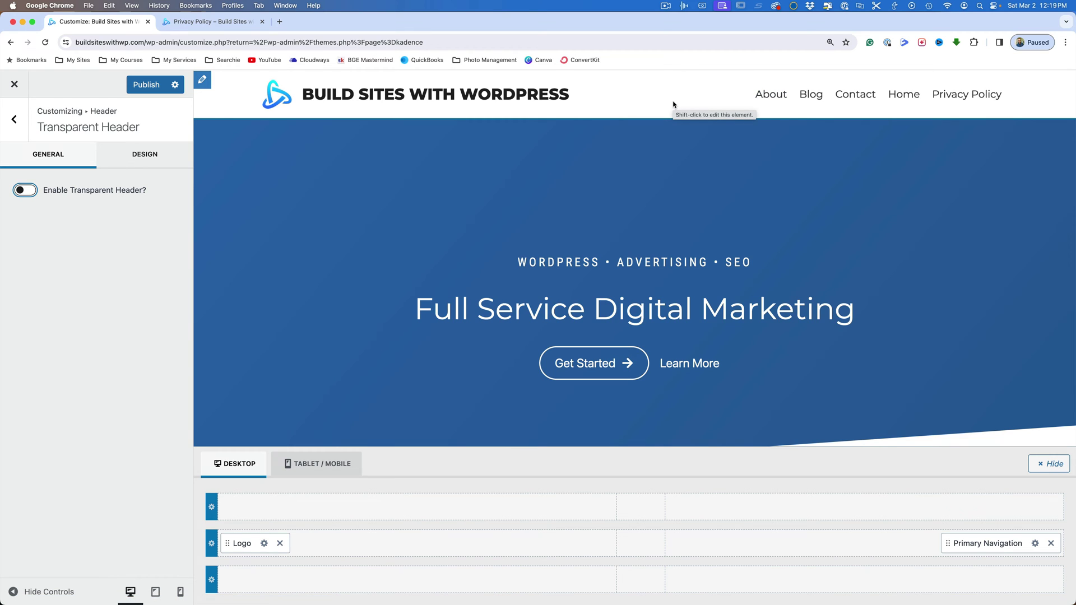
left_click(979, 100)
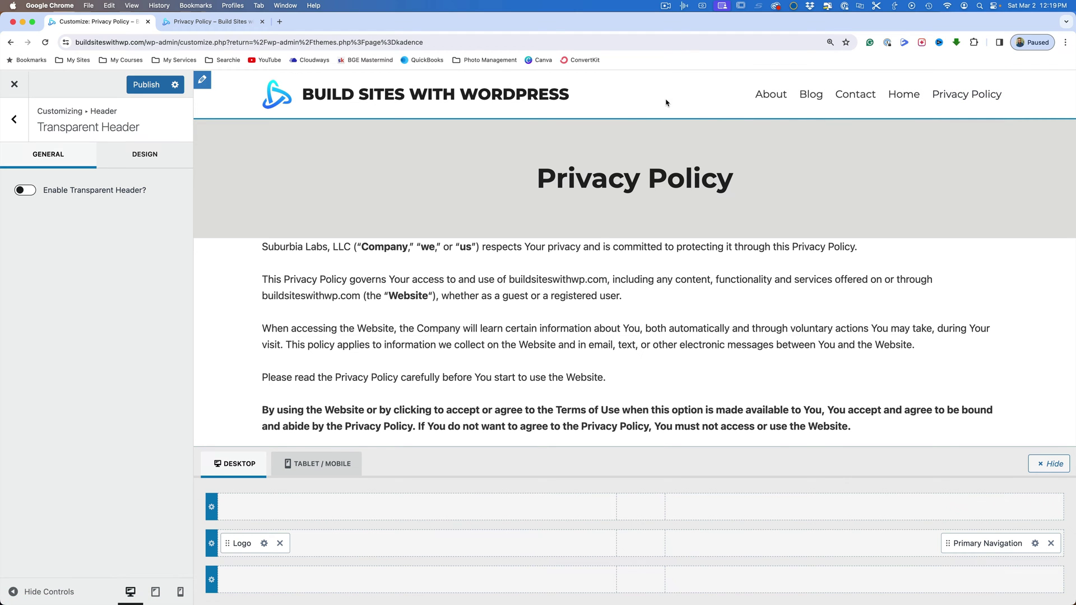
left_click(482, 103)
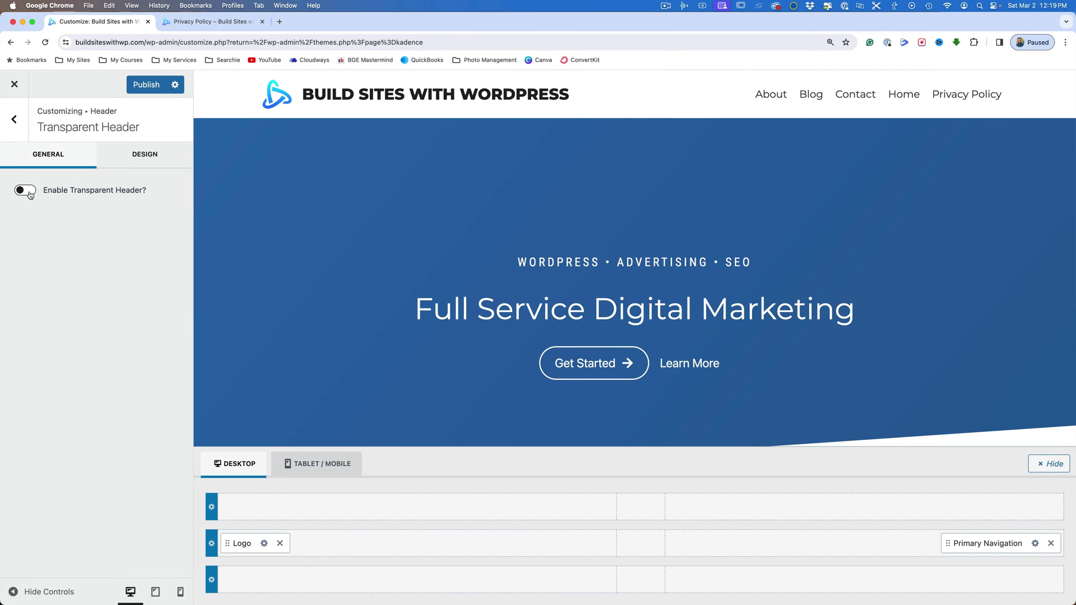
left_click(25, 190)
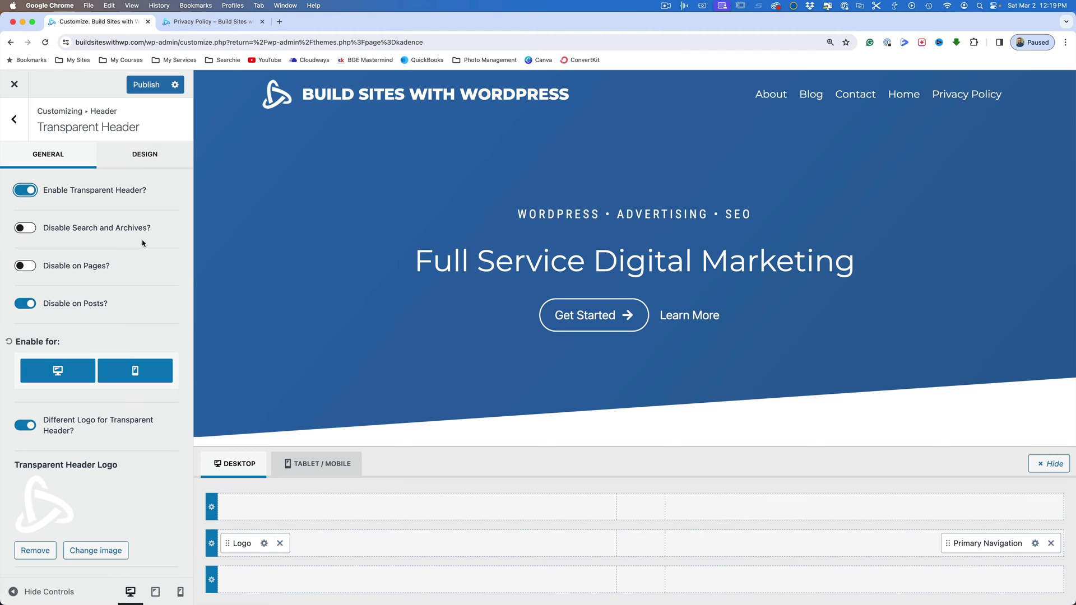
left_click(143, 162)
scroll(93, 200, "down", 1)
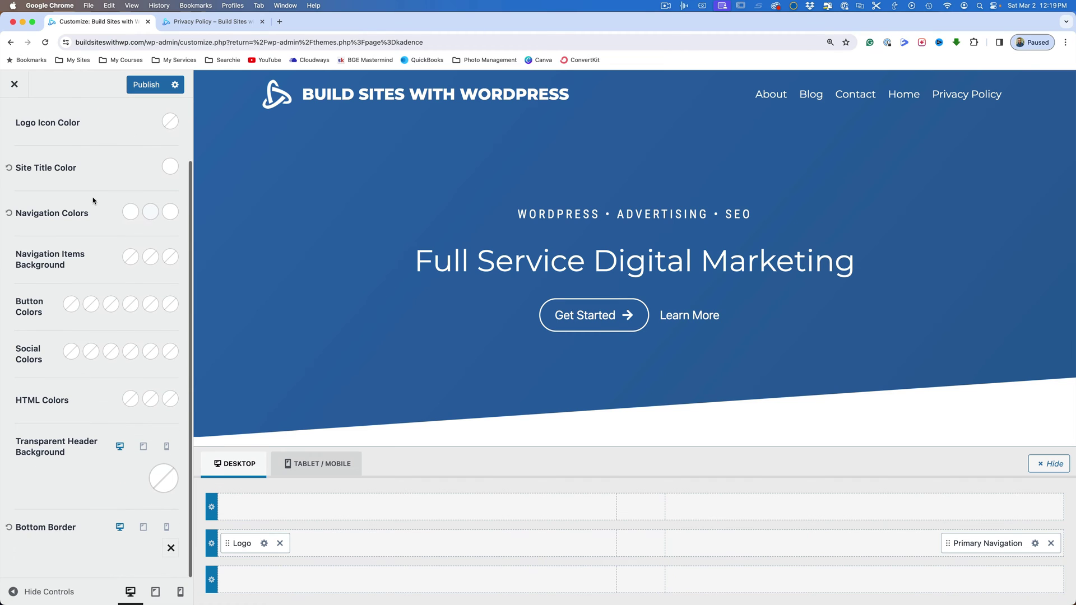
scroll(93, 201, "up", 3)
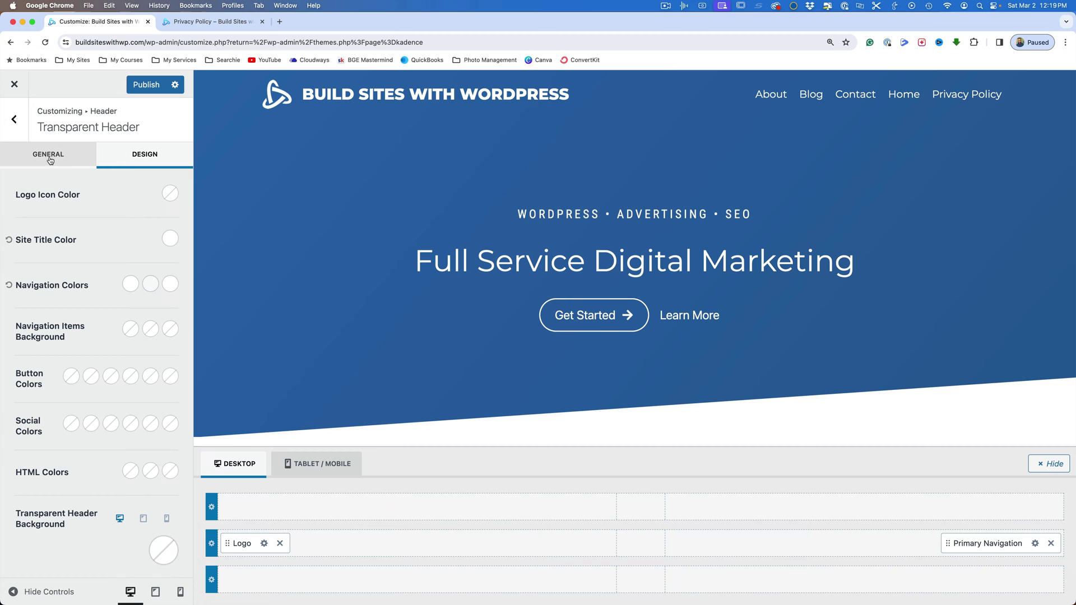
left_click(17, 125)
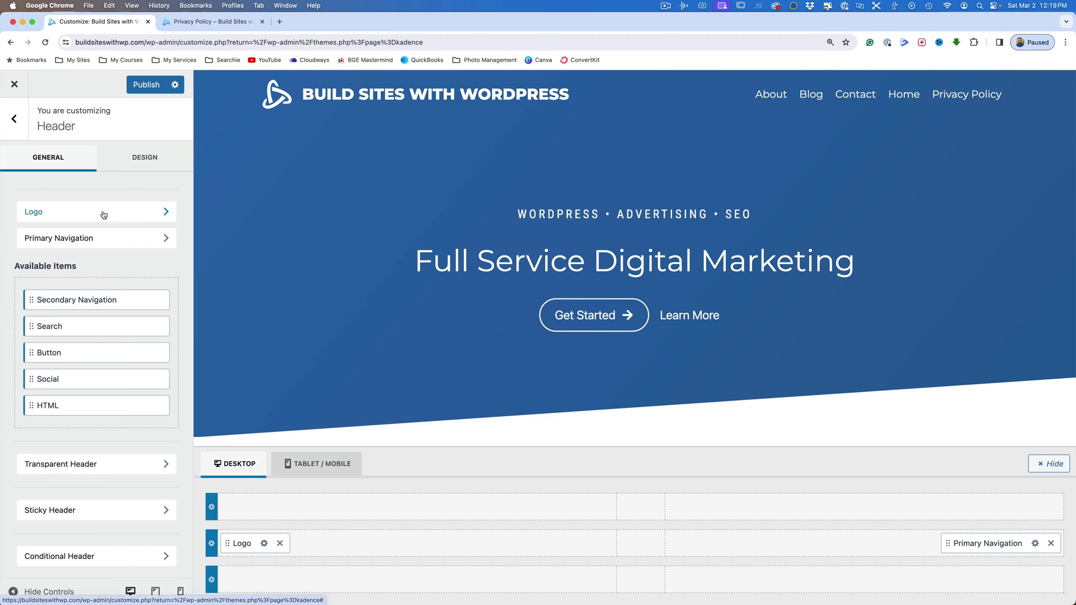
Step: Open Conditional Header, keep Default as the previewed header, and begin adding a new header
scroll(180, 316, "down", 2)
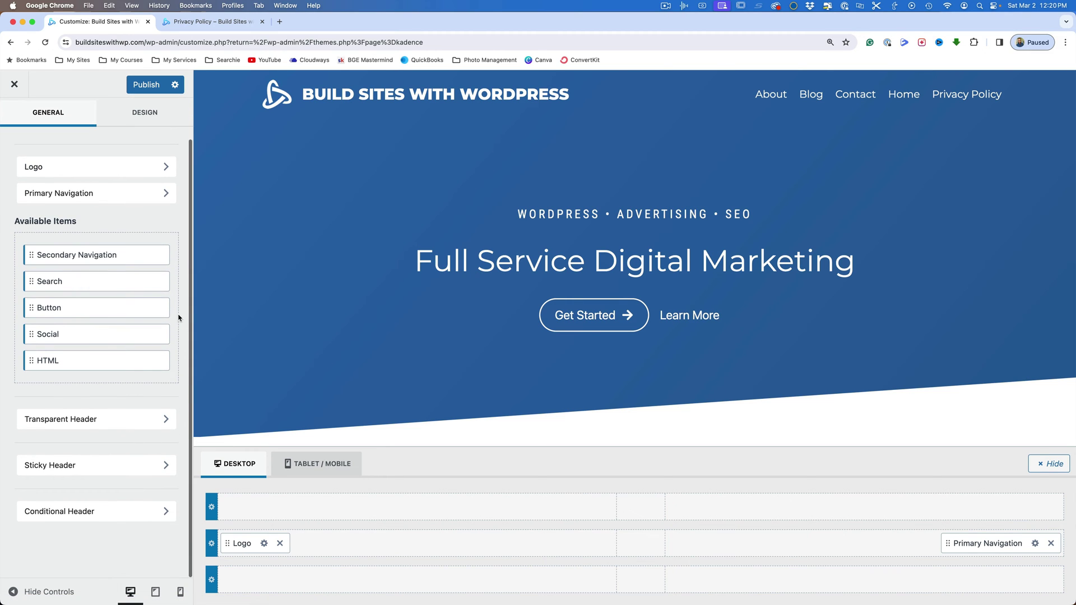
left_click(143, 511)
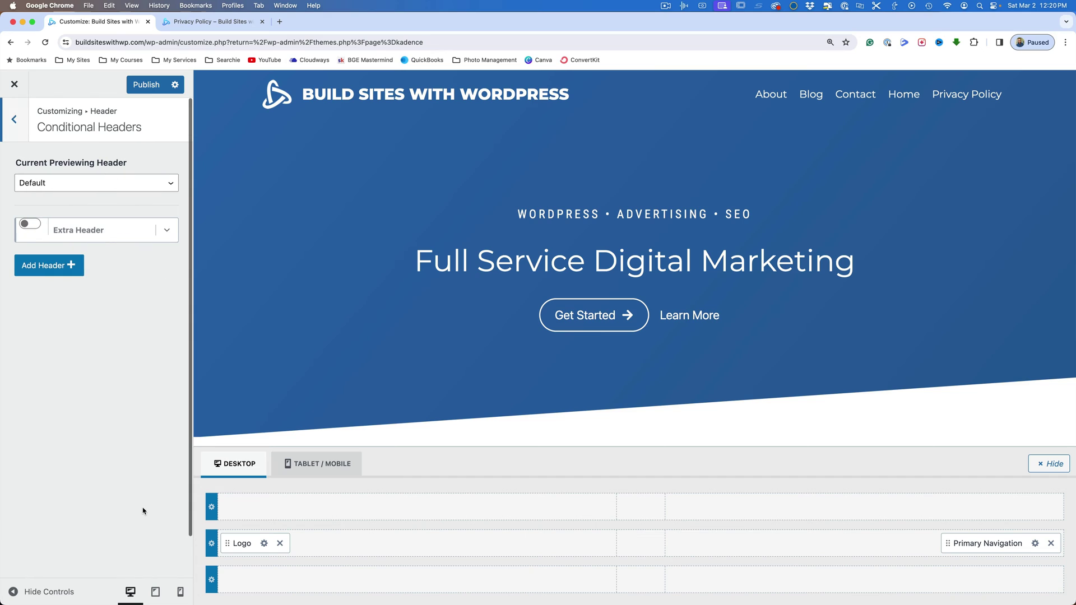
left_click(171, 187)
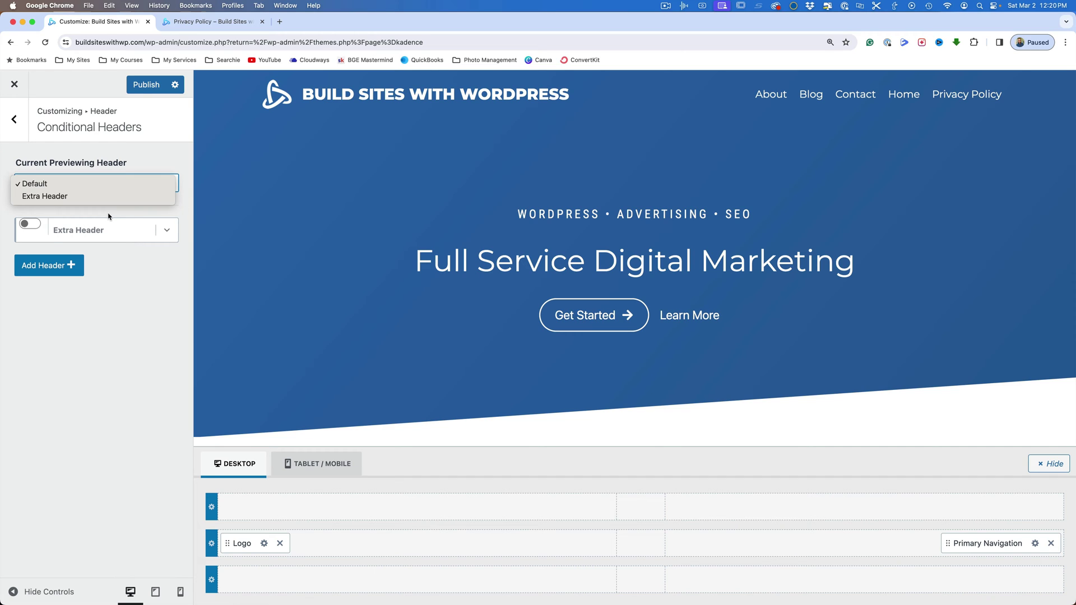
left_click(144, 278)
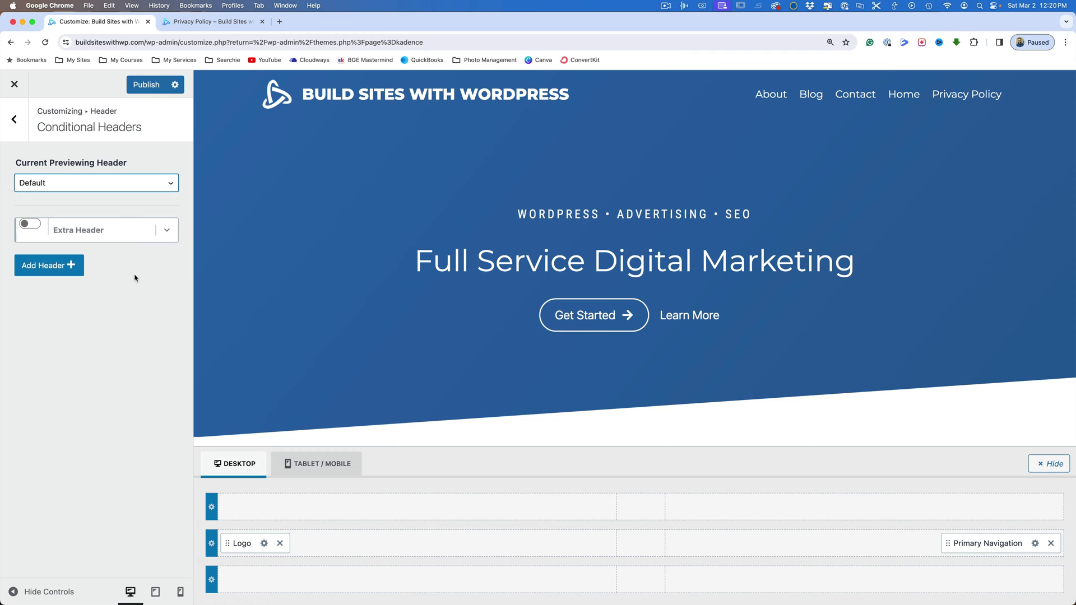
left_click(44, 268)
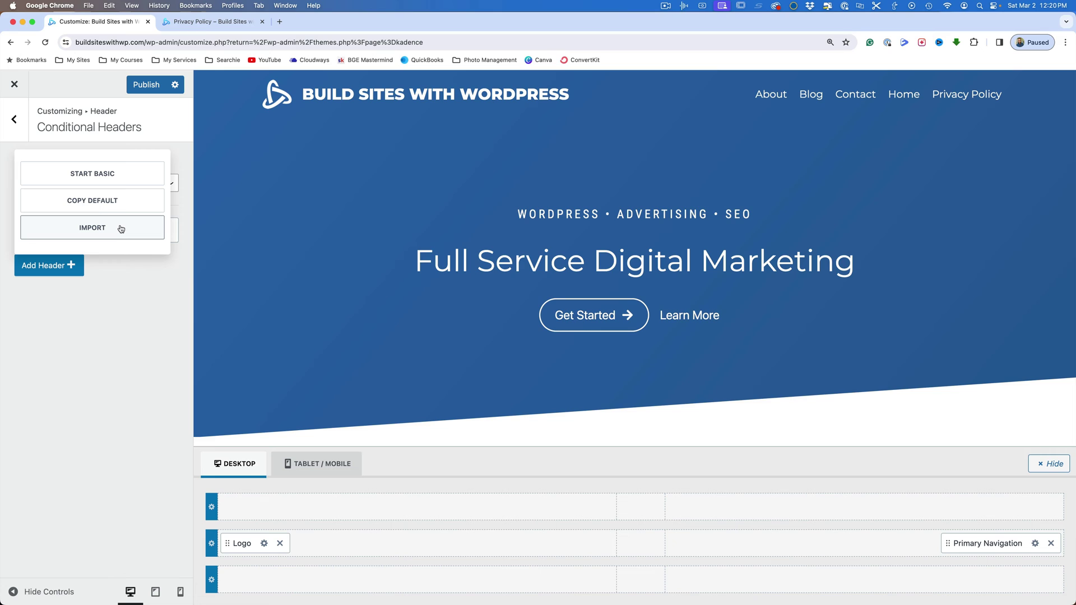
Step: Add a header copied from Default and rename it 'Legal Pages'
left_click(89, 208)
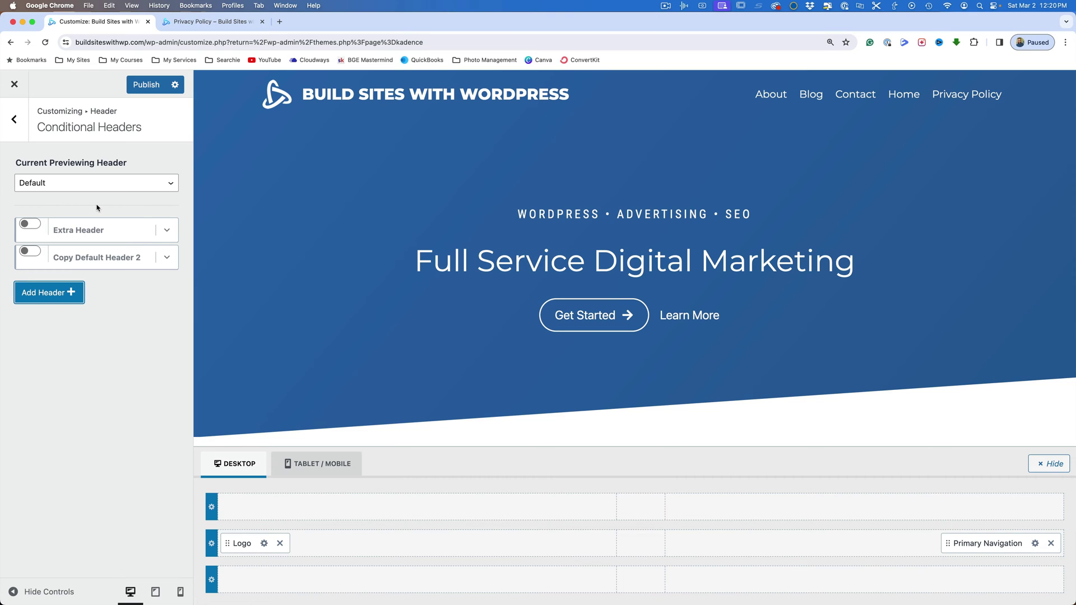
left_click(172, 262)
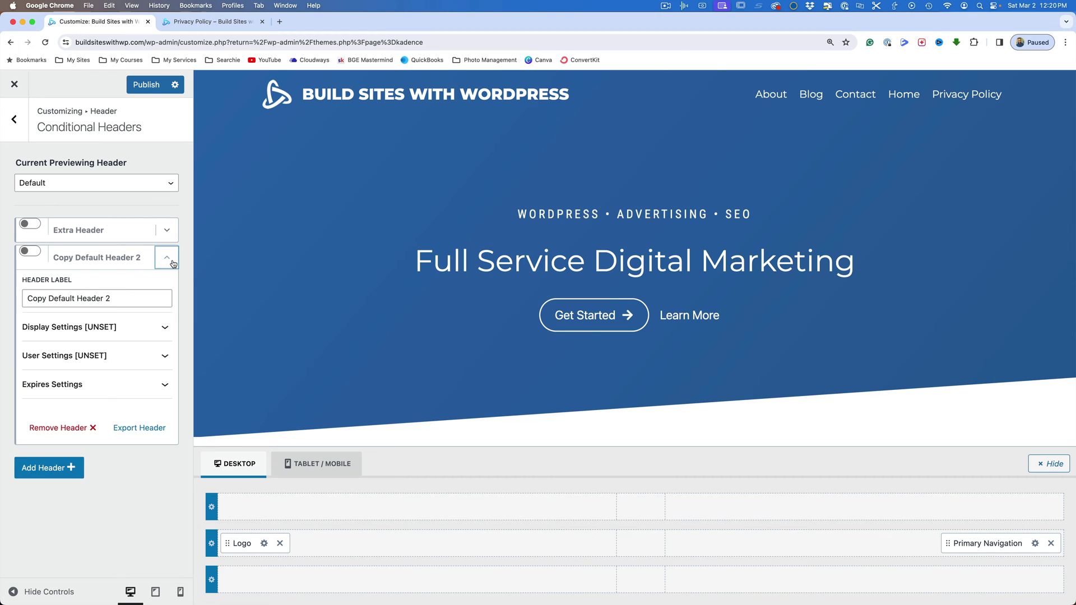
triple_click(144, 295)
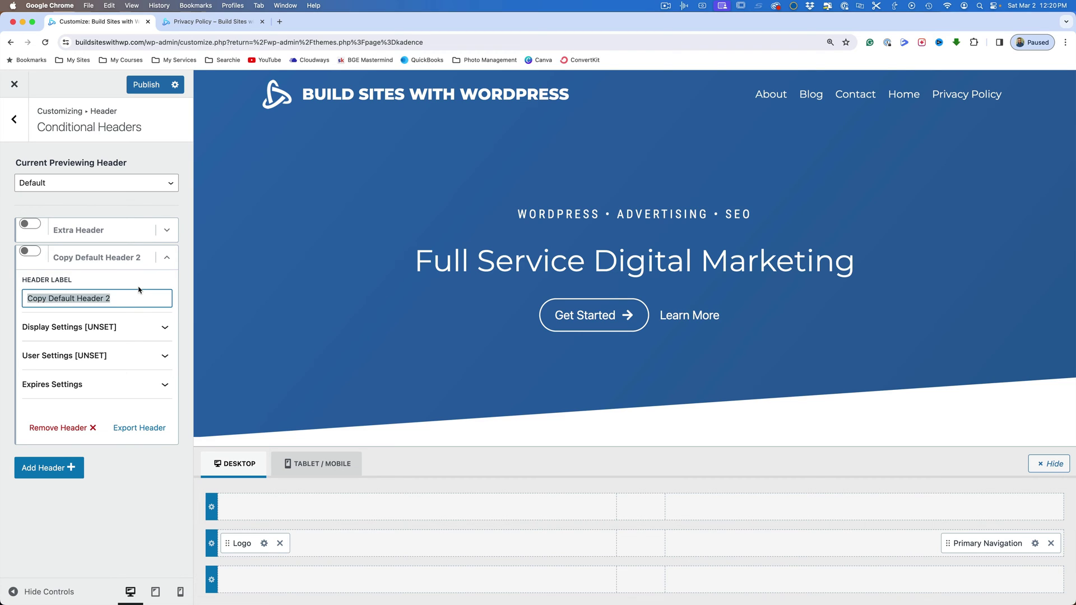
type("Legal Pages")
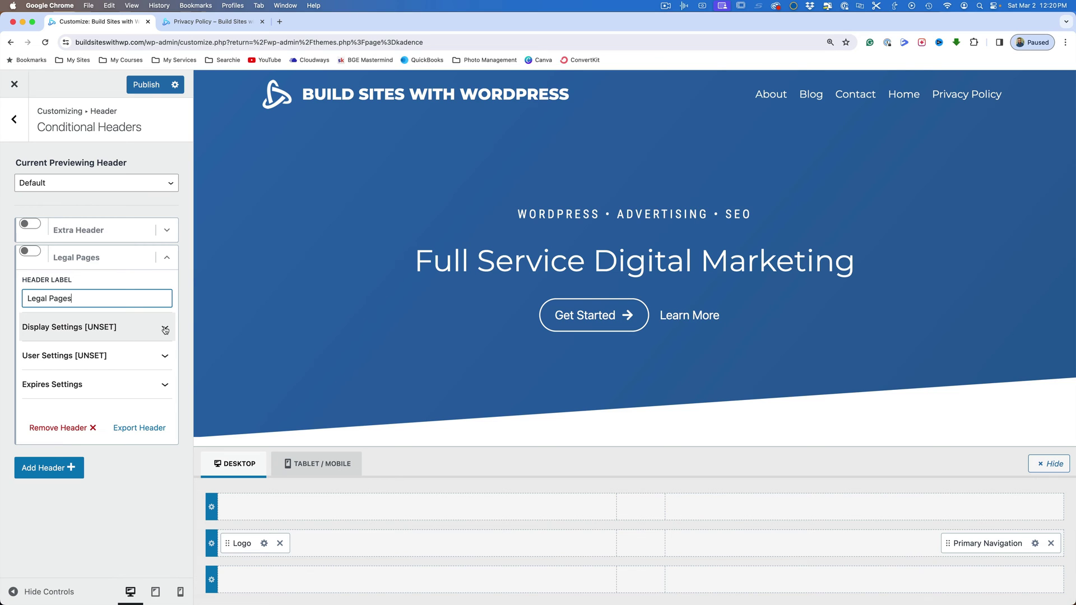
Step: Set the Legal Pages header's Show On condition to Single Pages
left_click(164, 328)
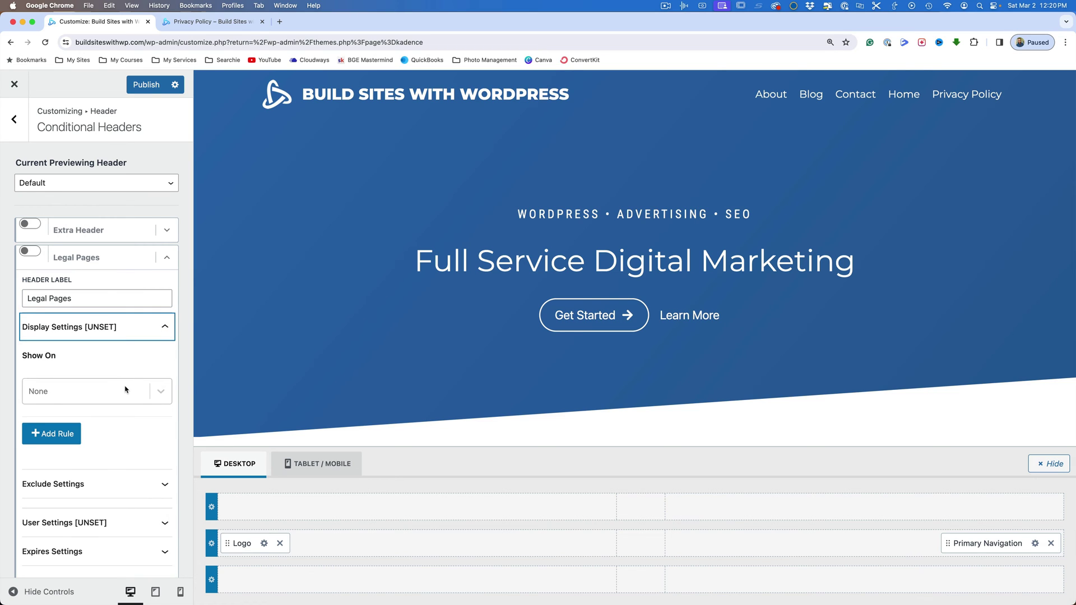
left_click(163, 391)
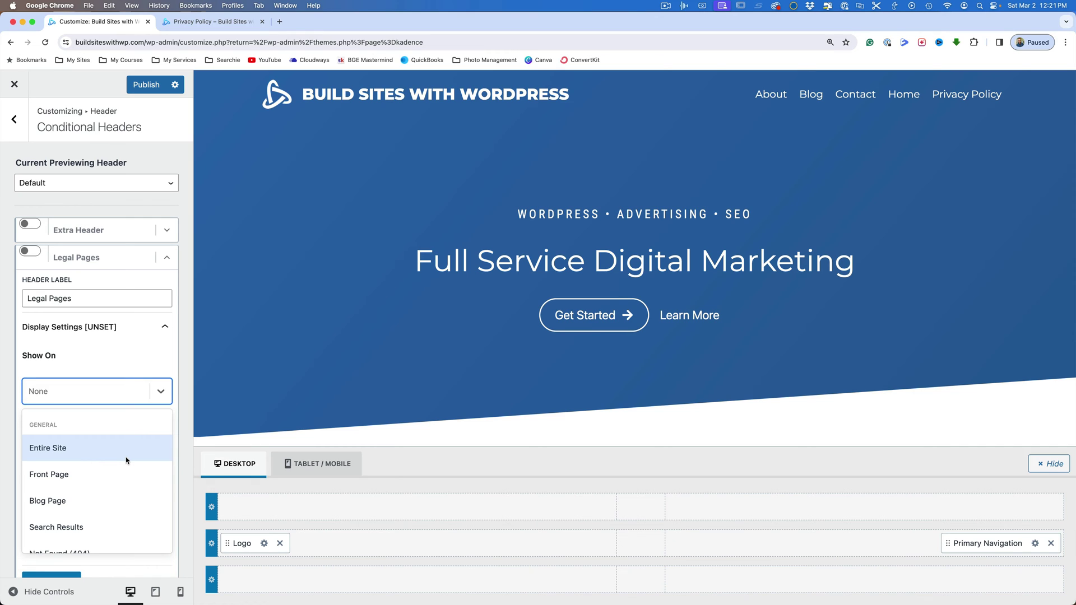
scroll(126, 460, "down", 4)
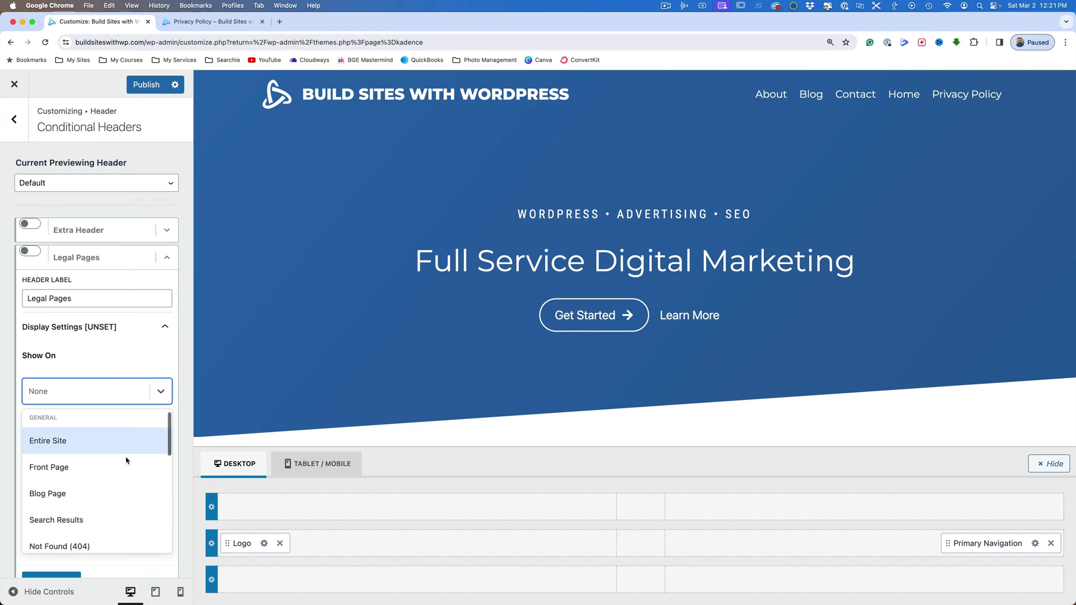
scroll(127, 461, "down", 4)
scroll(127, 461, "down", 3)
left_click(65, 535)
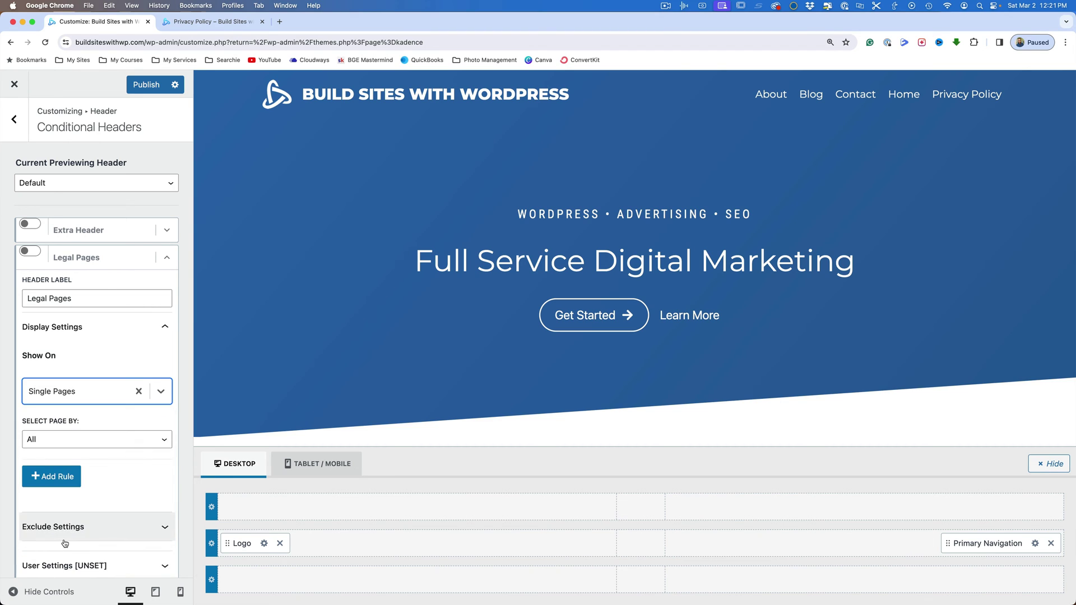
Step: Select pages individually and pick only the Privacy Policy page
left_click(162, 444)
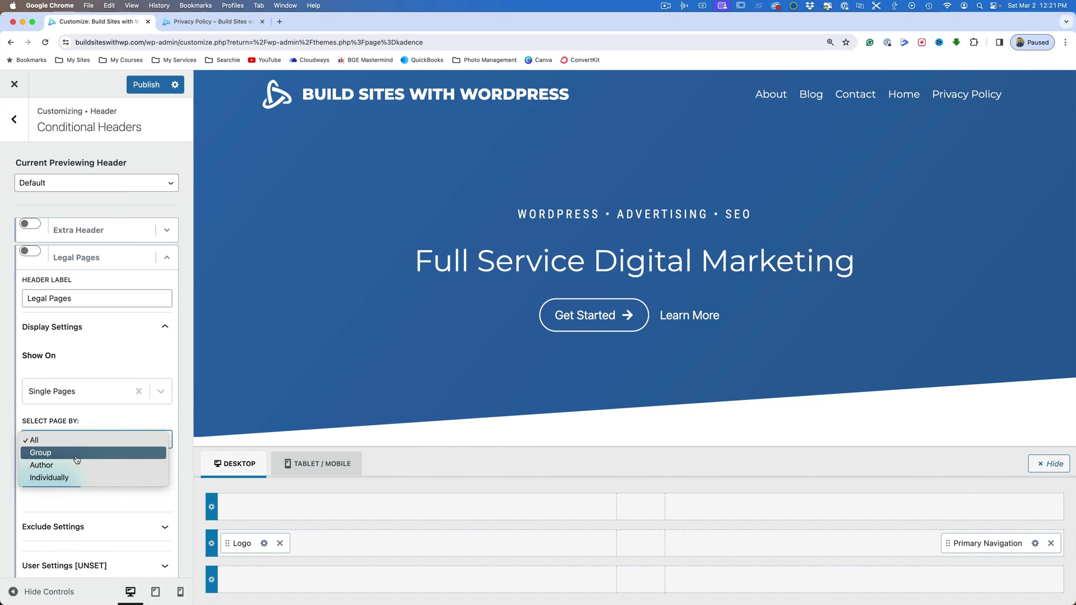
left_click(79, 477)
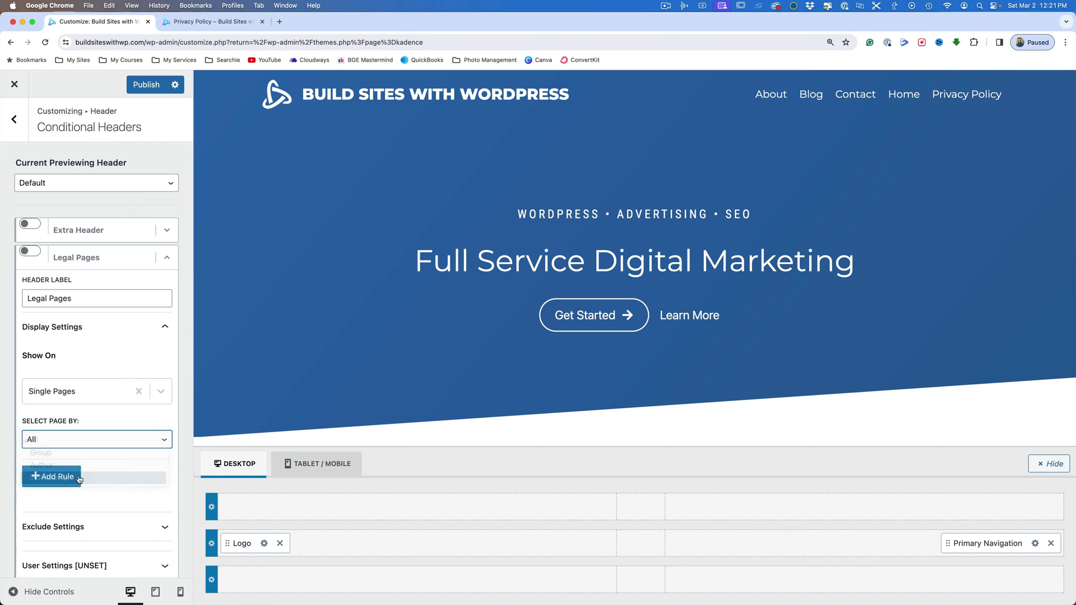
left_click(72, 469)
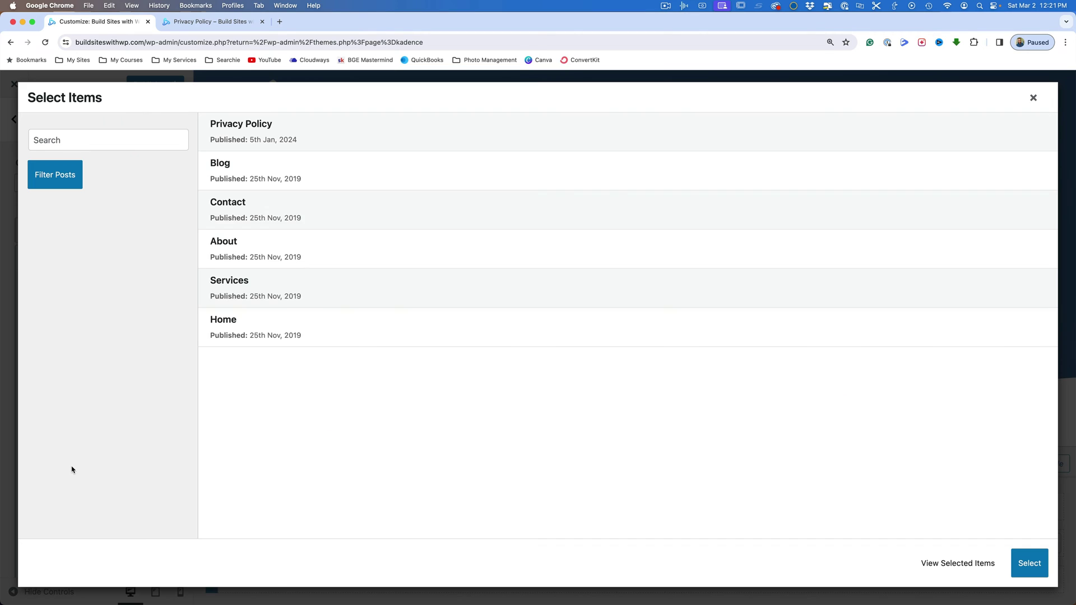
left_click(285, 137)
left_click(281, 174)
left_click(281, 174)
left_click(272, 166)
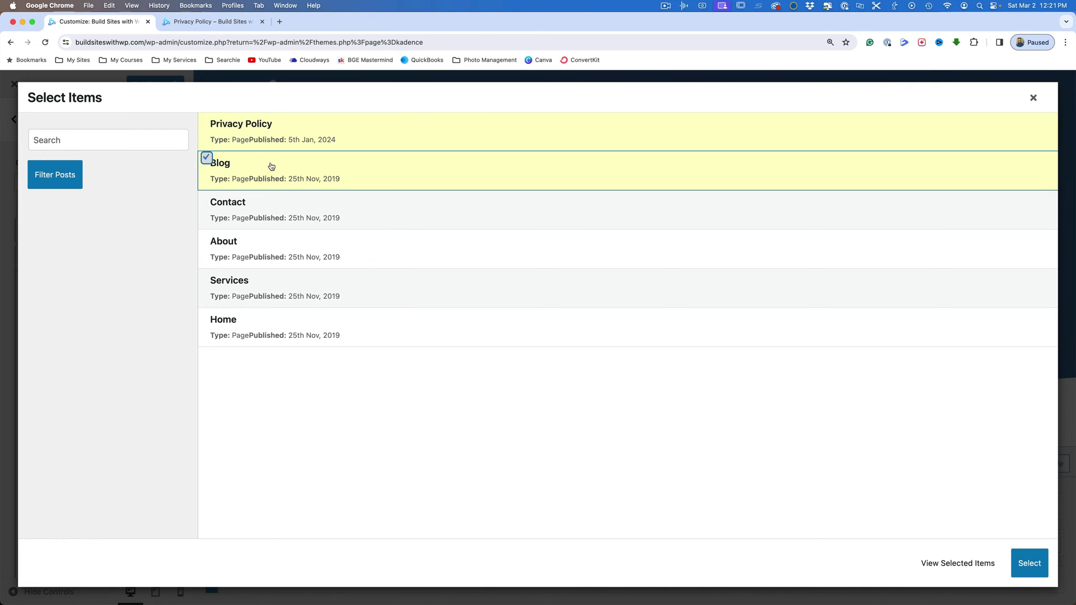
left_click(271, 166)
Step: Confirm the Privacy Policy selection and briefly inspect the Exclude Settings
left_click(1030, 563)
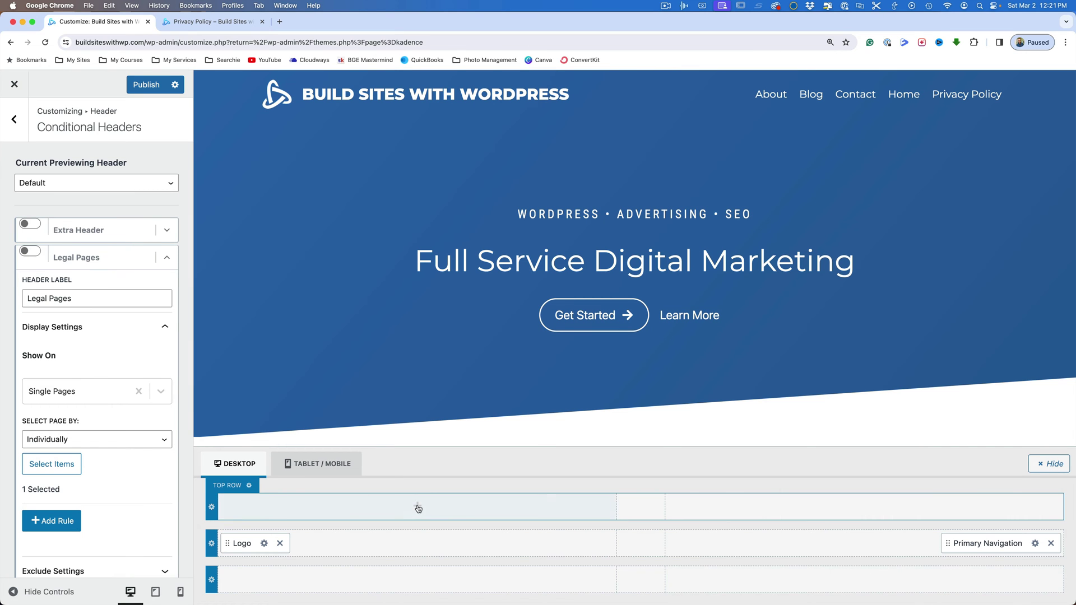
scroll(148, 486, "down", 1)
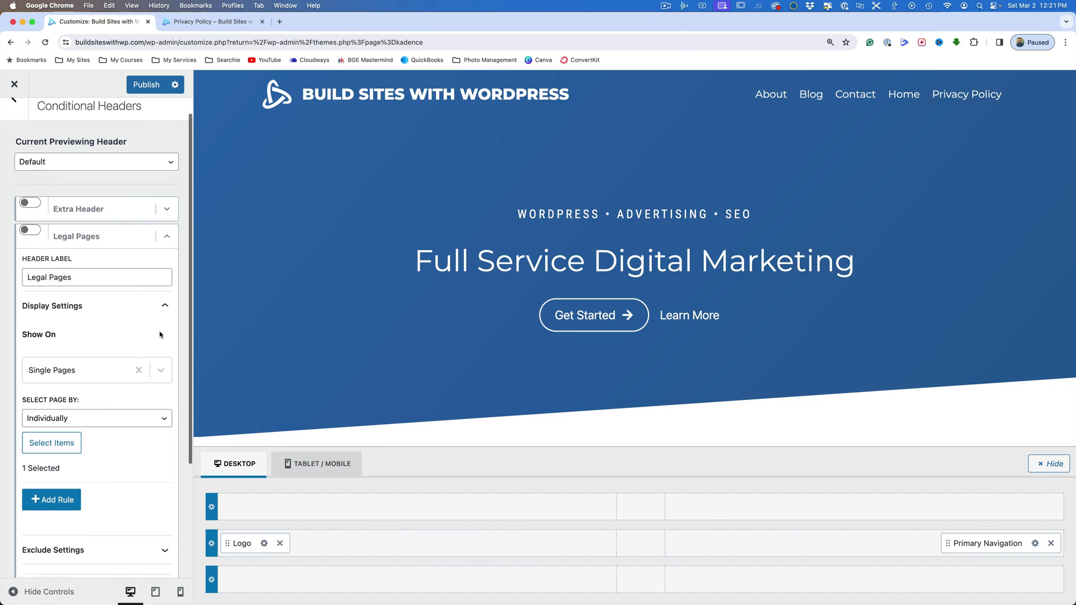
scroll(158, 341, "down", 5)
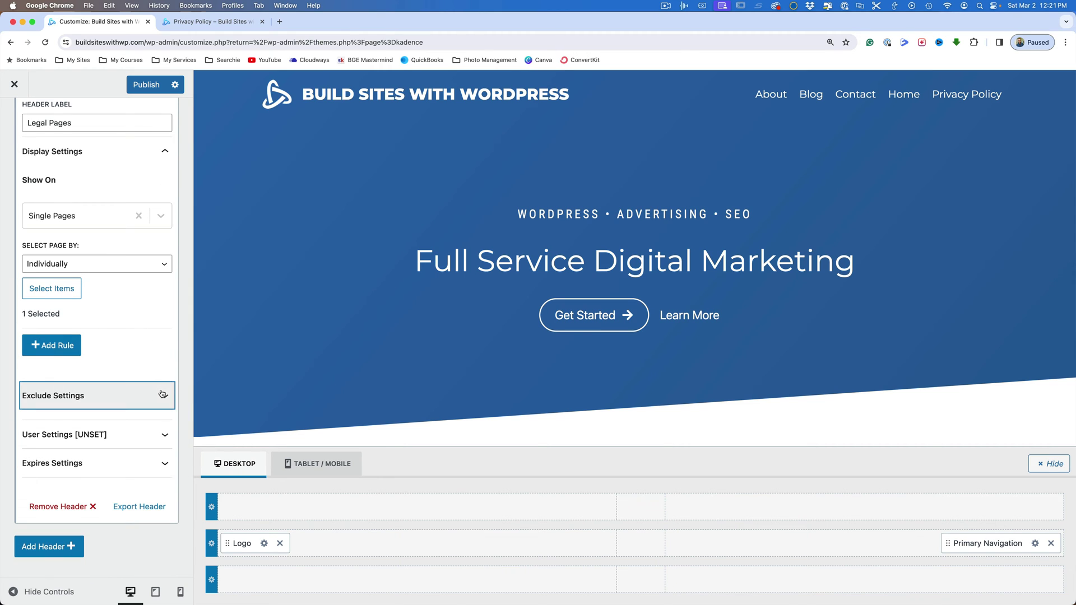
left_click(161, 395)
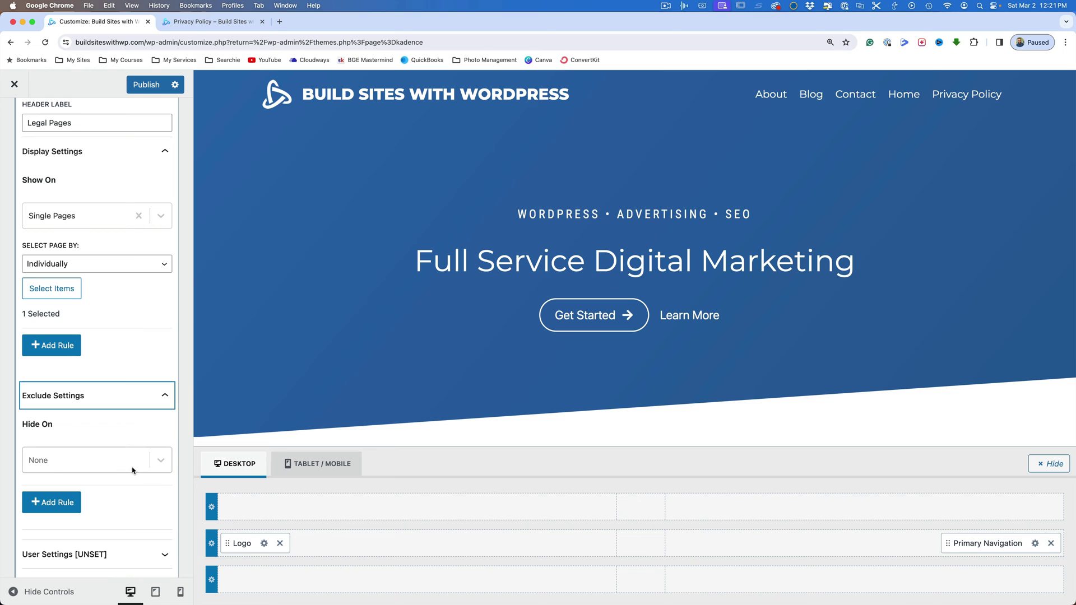
left_click(169, 396)
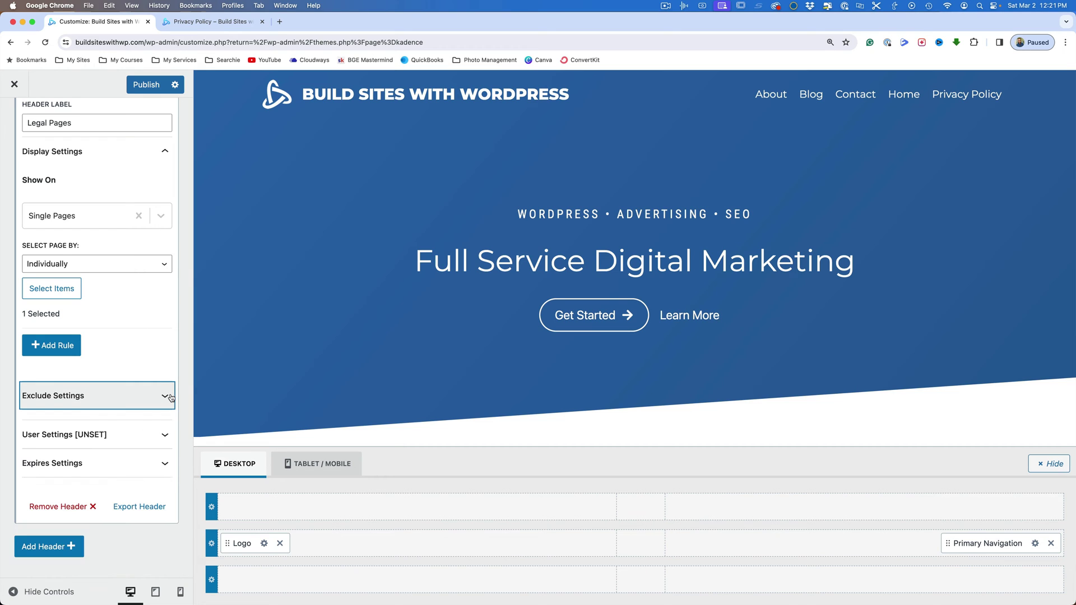
Step: Make the Legal Pages header visible to All Users under User Settings
left_click(162, 434)
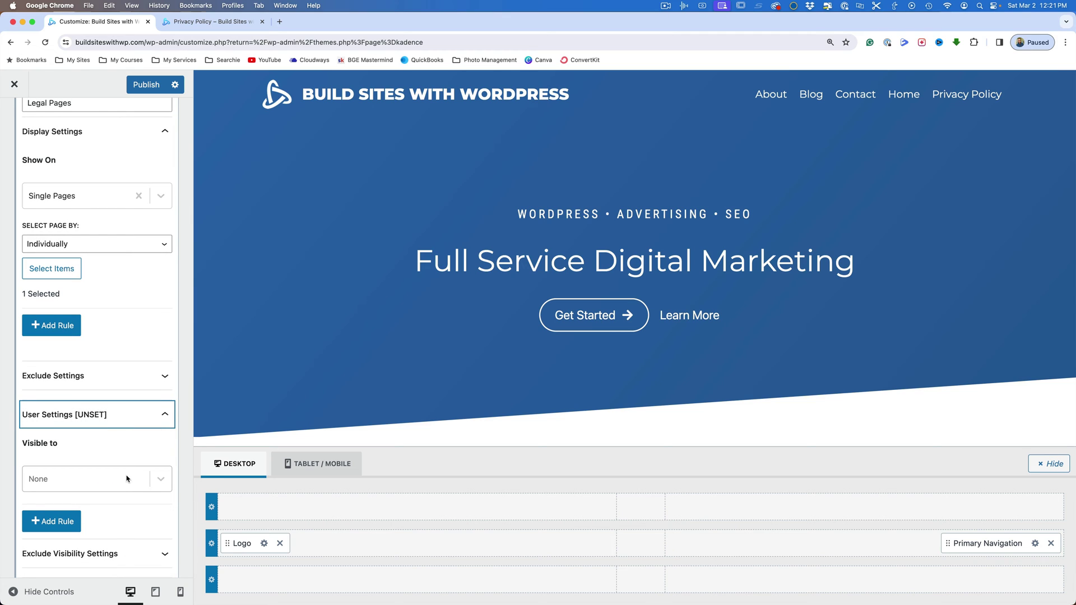
left_click(148, 476)
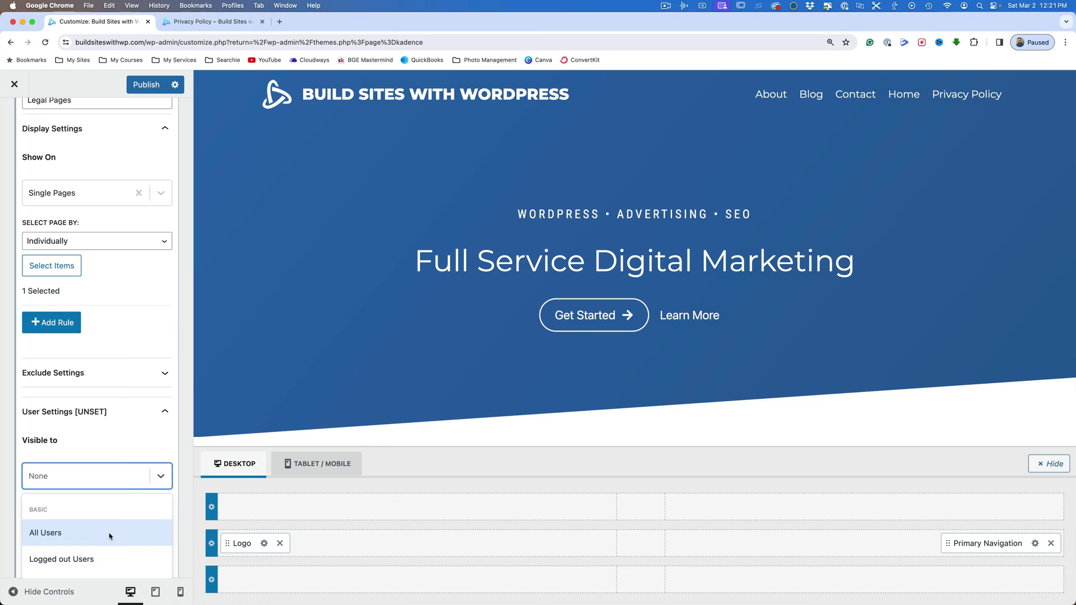
scroll(144, 517, "down", 2)
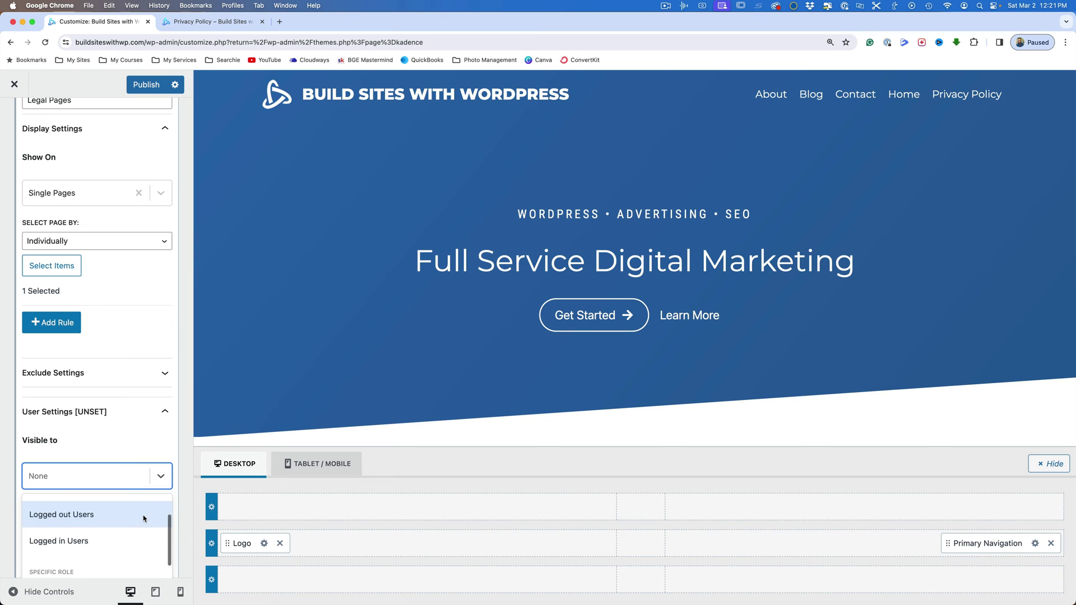
scroll(143, 518, "up", 1)
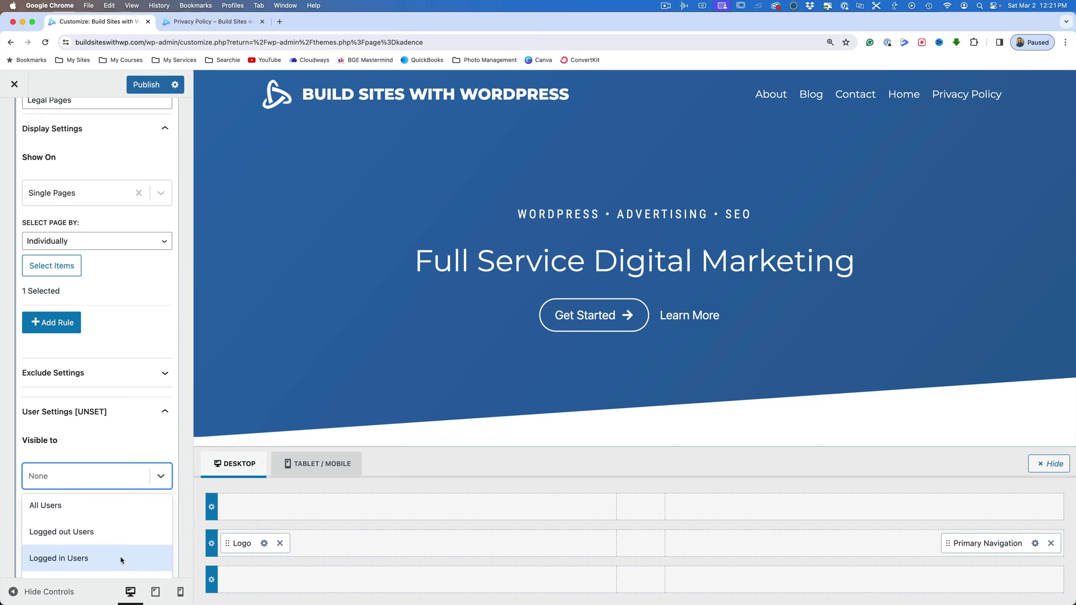
scroll(141, 529, "down", 1)
scroll(142, 528, "down", 4)
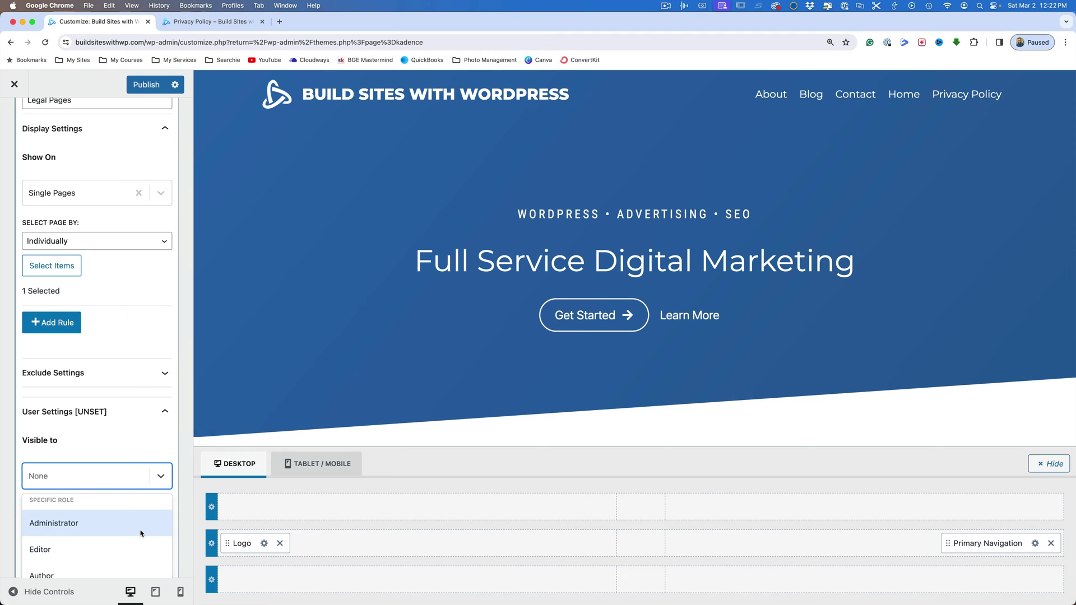
scroll(141, 533, "down", 2)
scroll(140, 532, "up", 4)
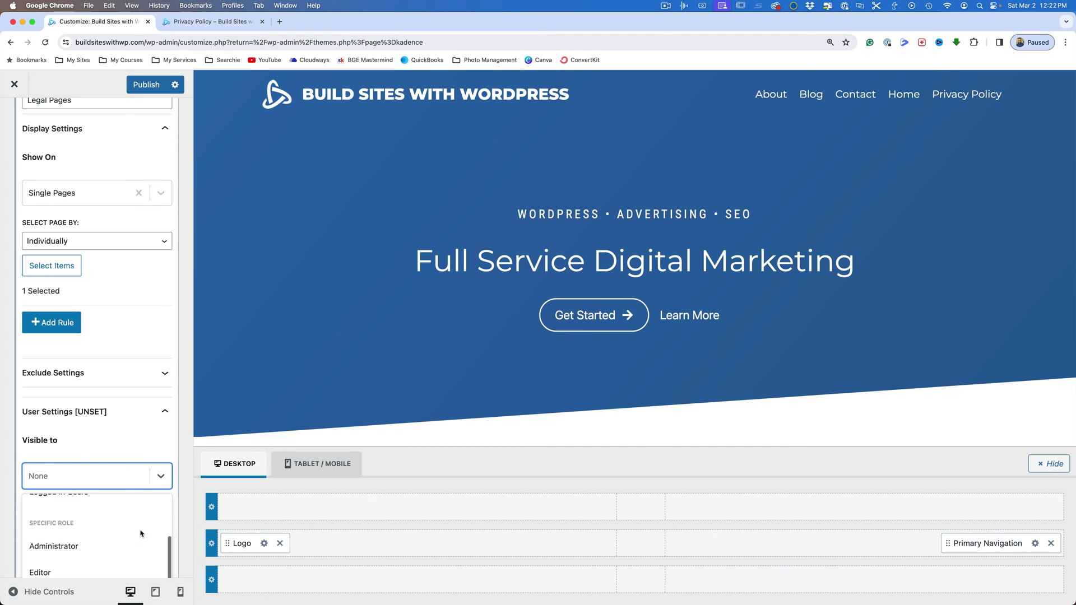
scroll(141, 532, "up", 3)
left_click(66, 521)
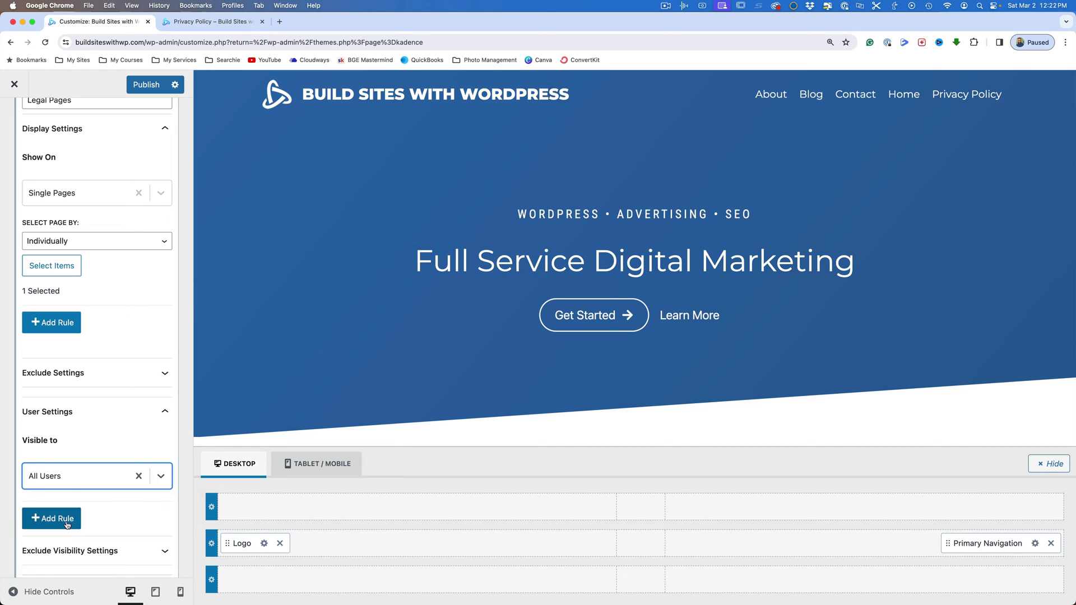
scroll(139, 511, "down", 3)
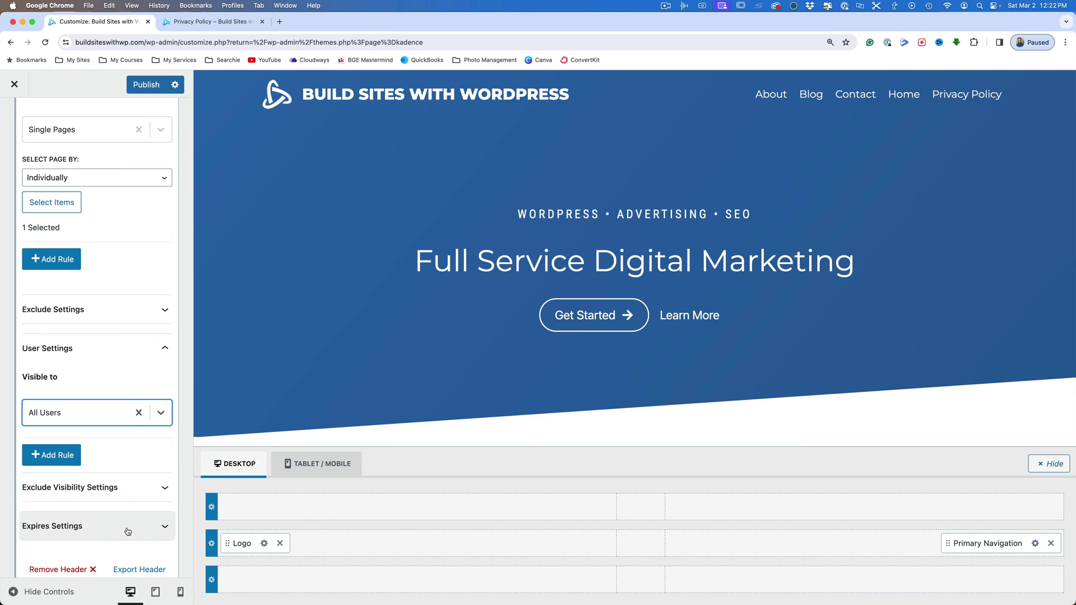
Step: Try the header's expiry date option, then switch it back off and collapse it
left_click(151, 528)
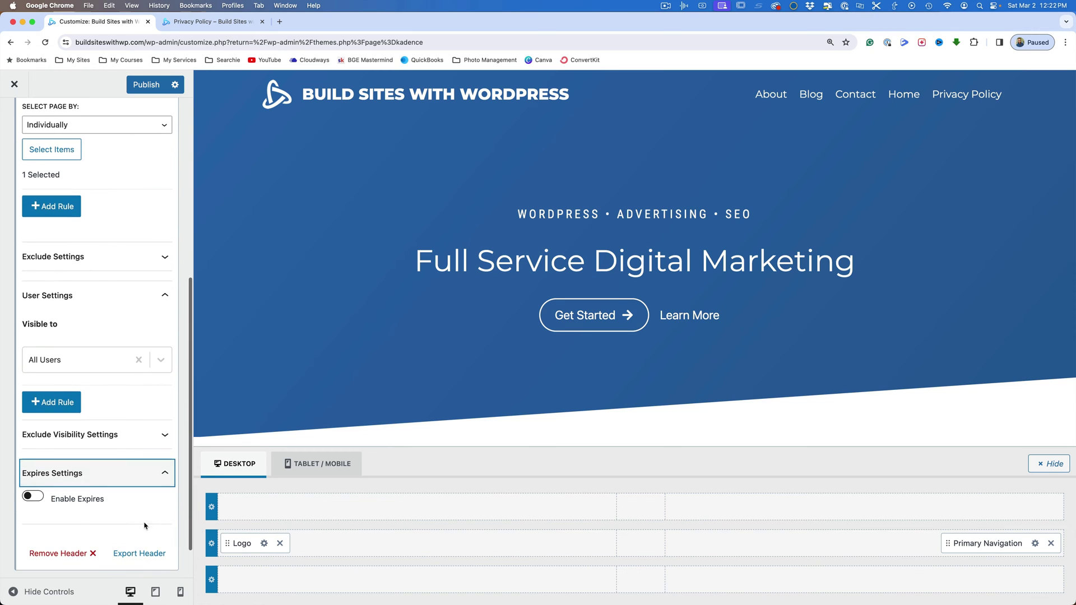
left_click(34, 496)
scroll(109, 501, "down", 2)
scroll(103, 520, "down", 1)
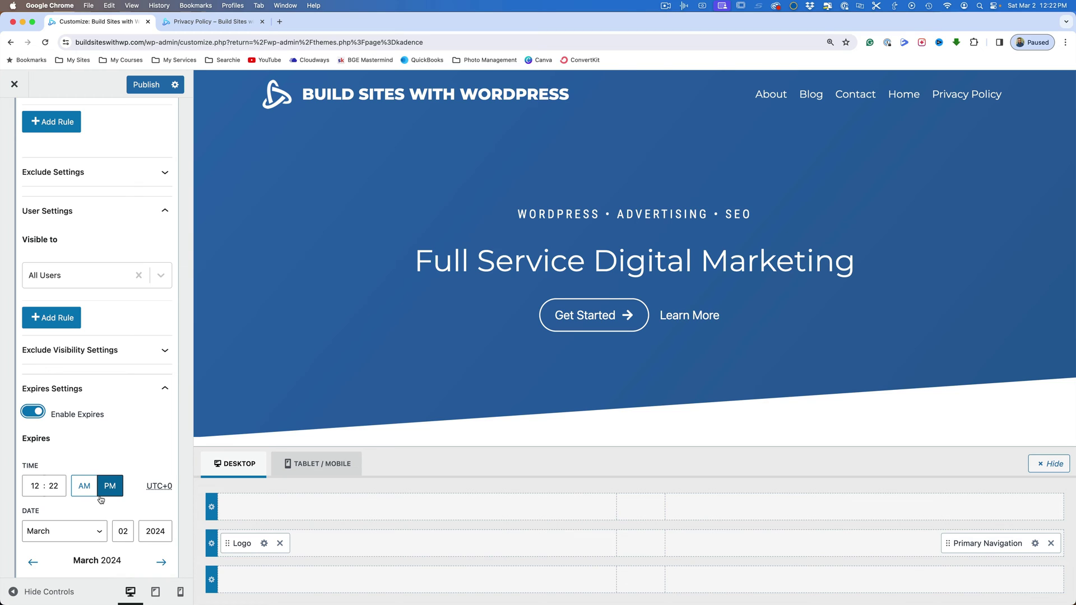
left_click(34, 412)
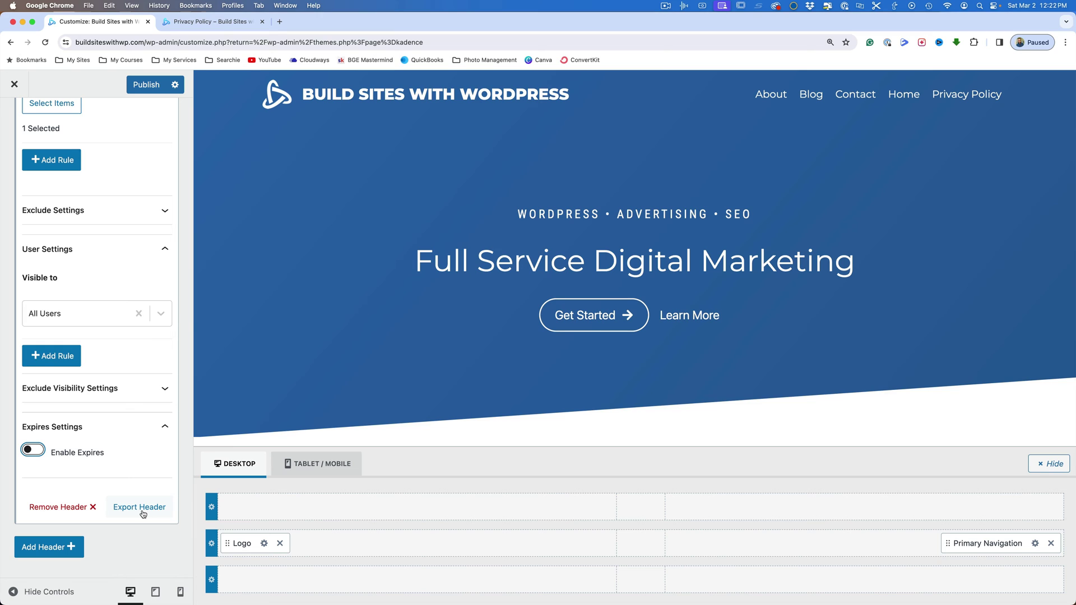
left_click(161, 429)
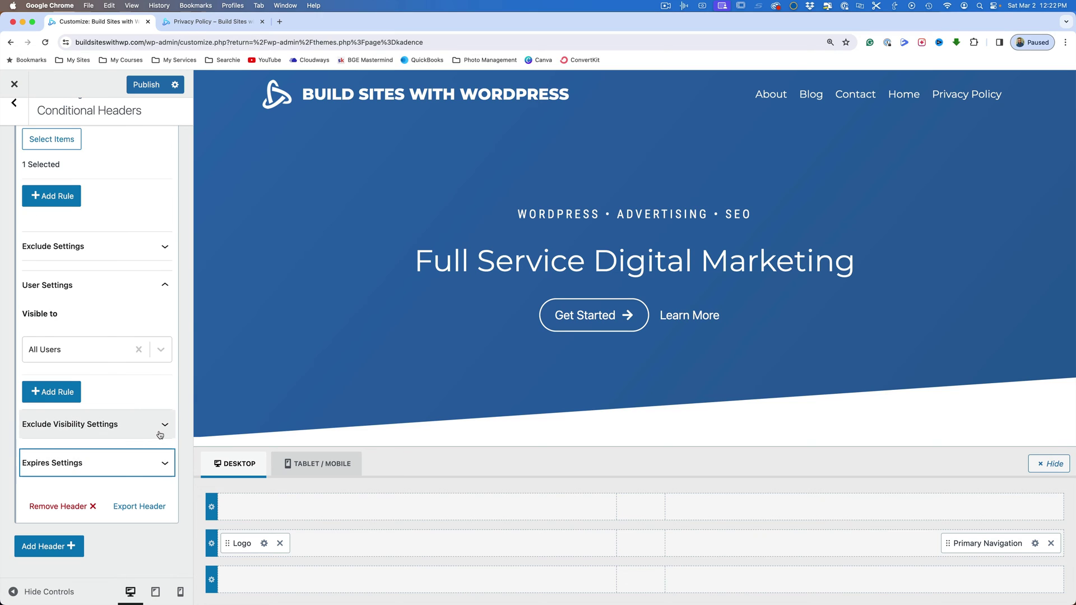
scroll(160, 434, "up", 10)
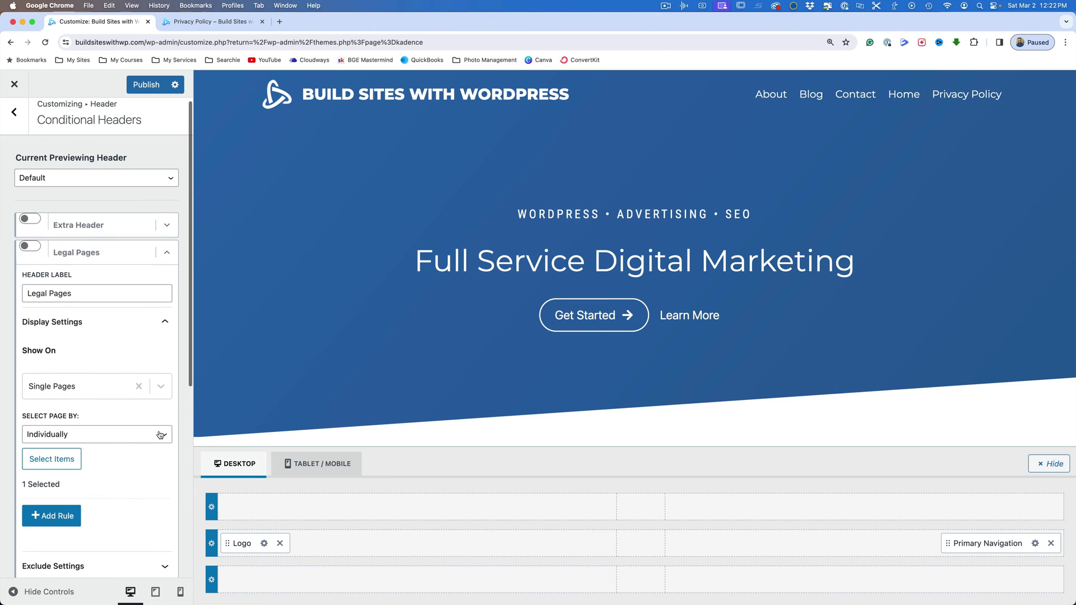
Step: Enable the Legal Pages conditional header and publish it
scroll(160, 434, "up", 1)
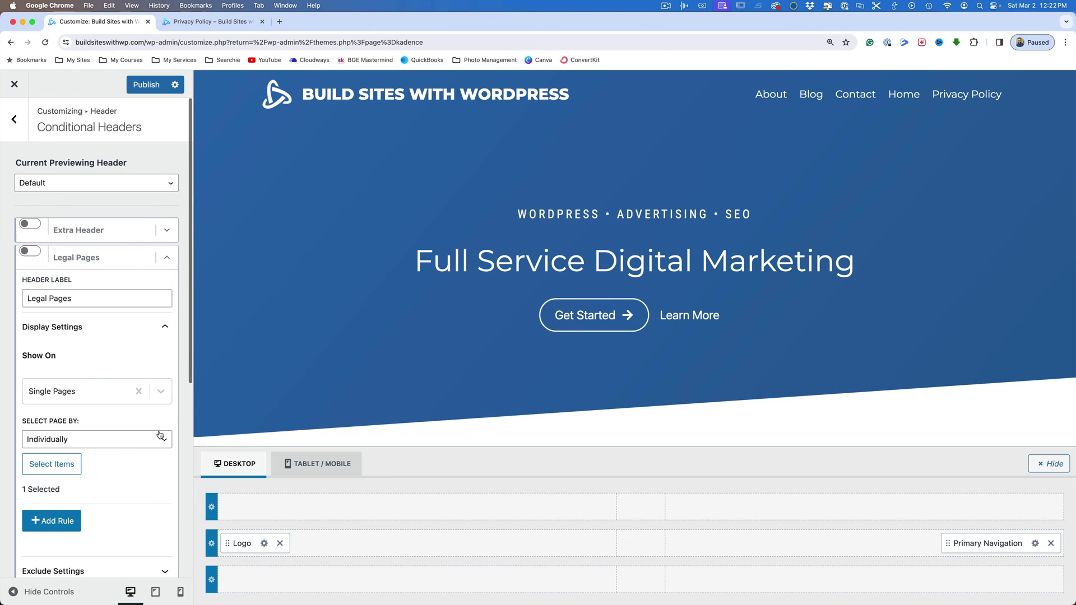
left_click(32, 253)
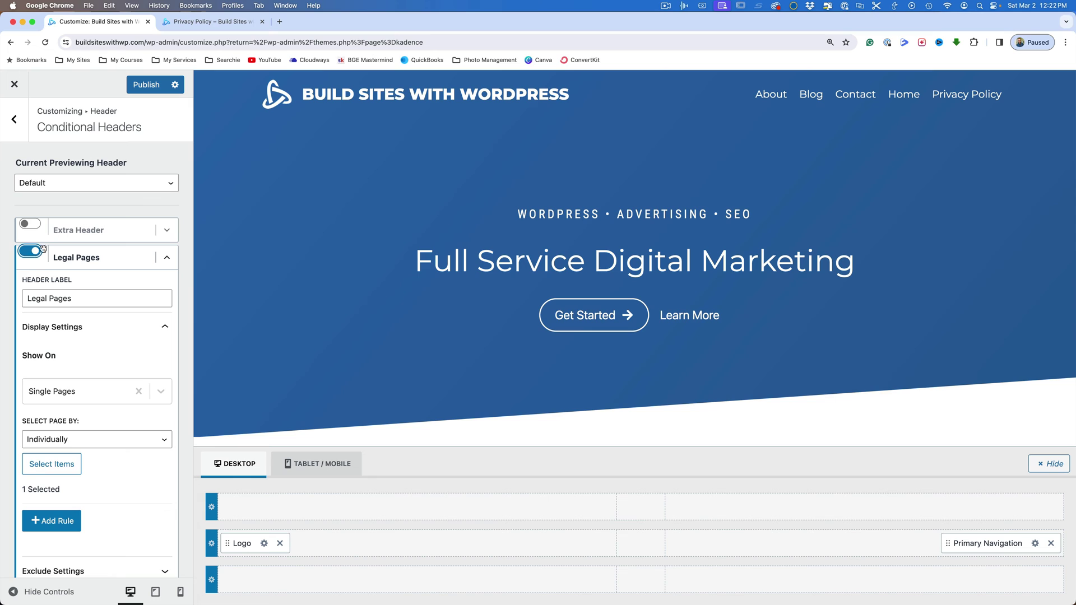
left_click(147, 86)
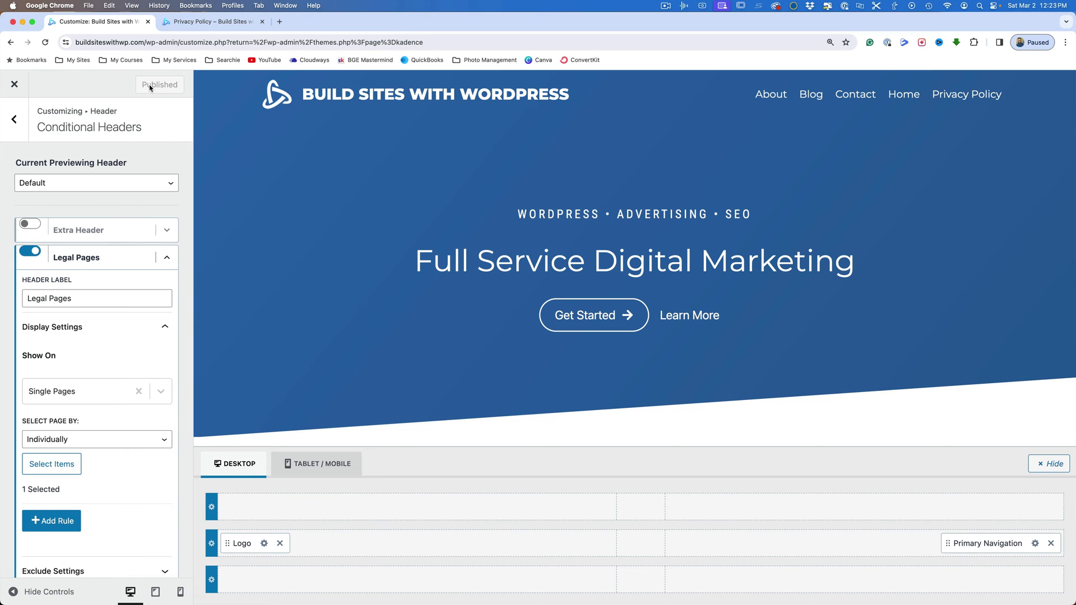
Step: Load Privacy Policy in the preview and choose Legal Pages as the previewed header
left_click(974, 95)
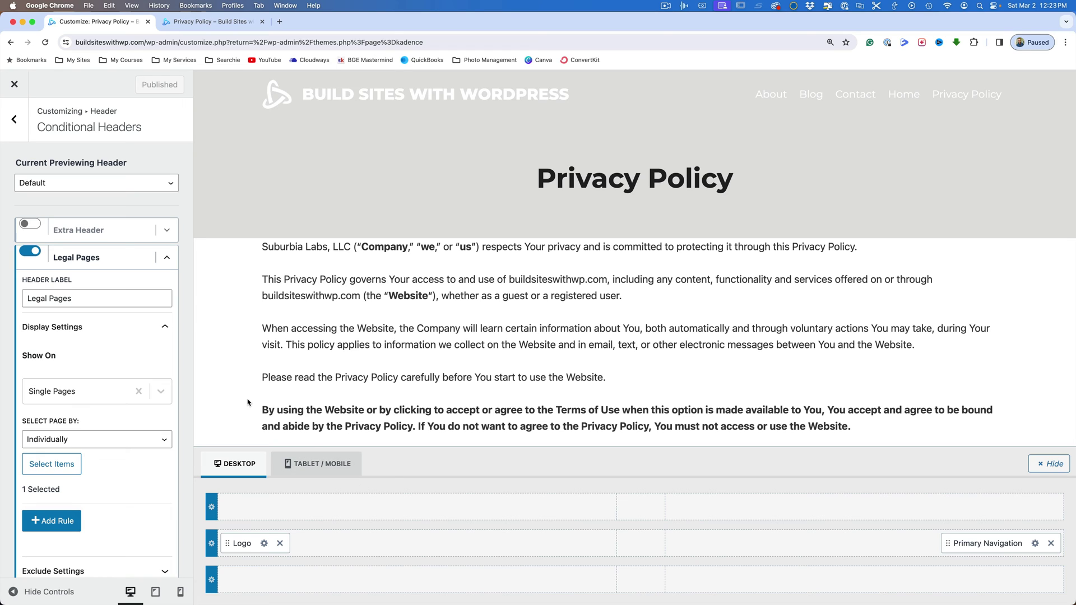
left_click(160, 189)
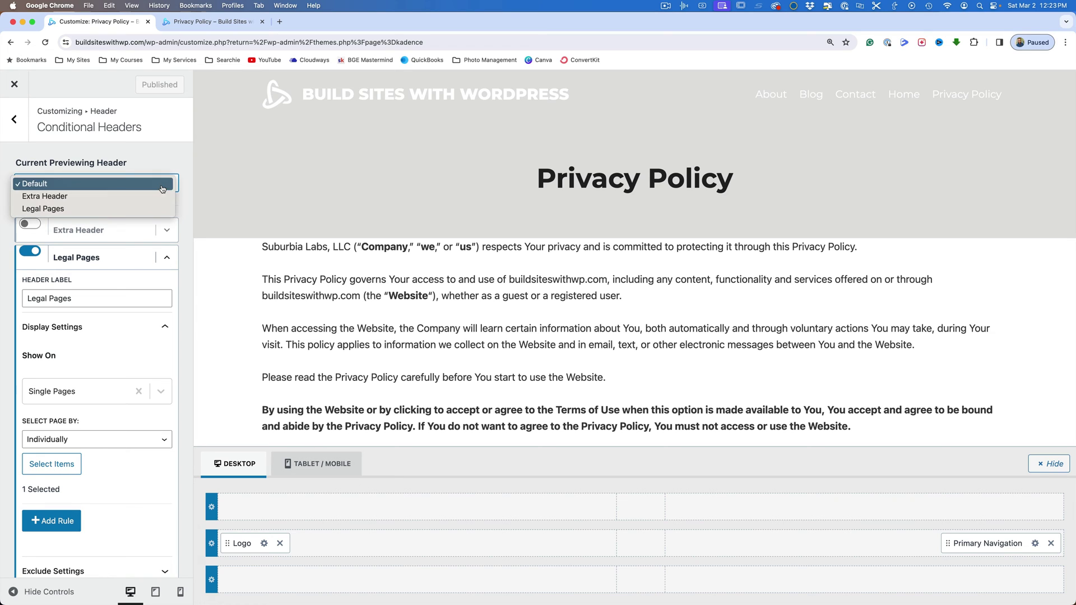
left_click(123, 209)
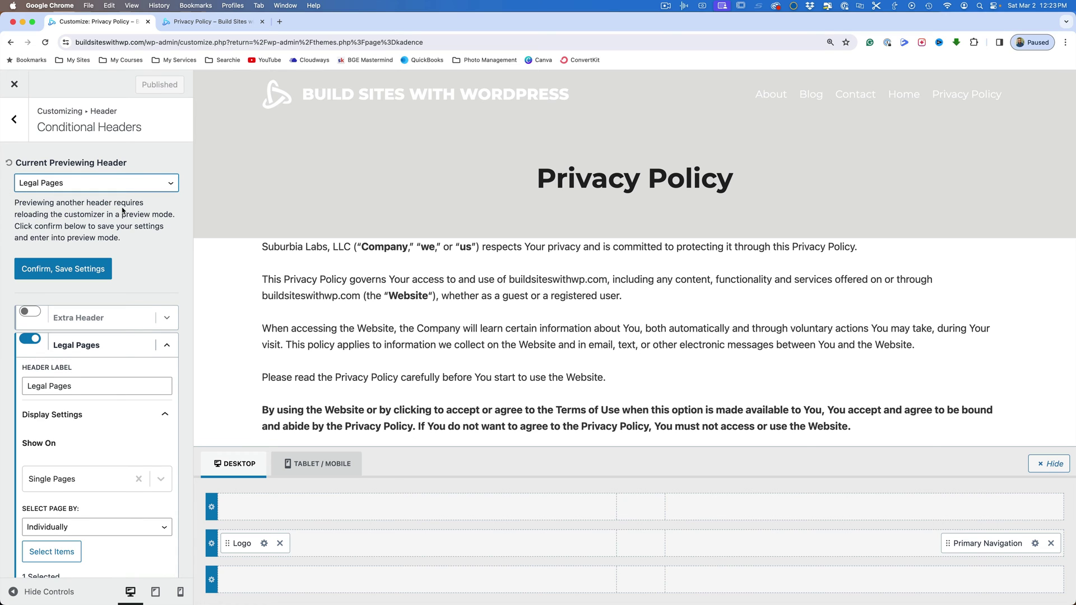
Step: Reload into the Legal Pages preview on Privacy Policy and remove Primary Navigation, leaving only the logo
left_click(63, 268)
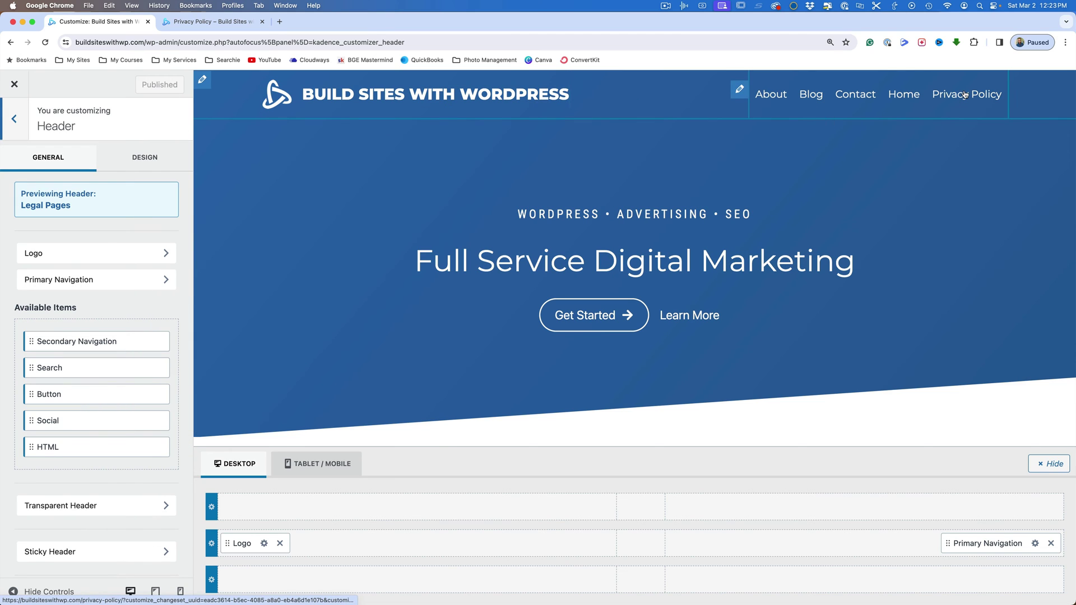
left_click(964, 95)
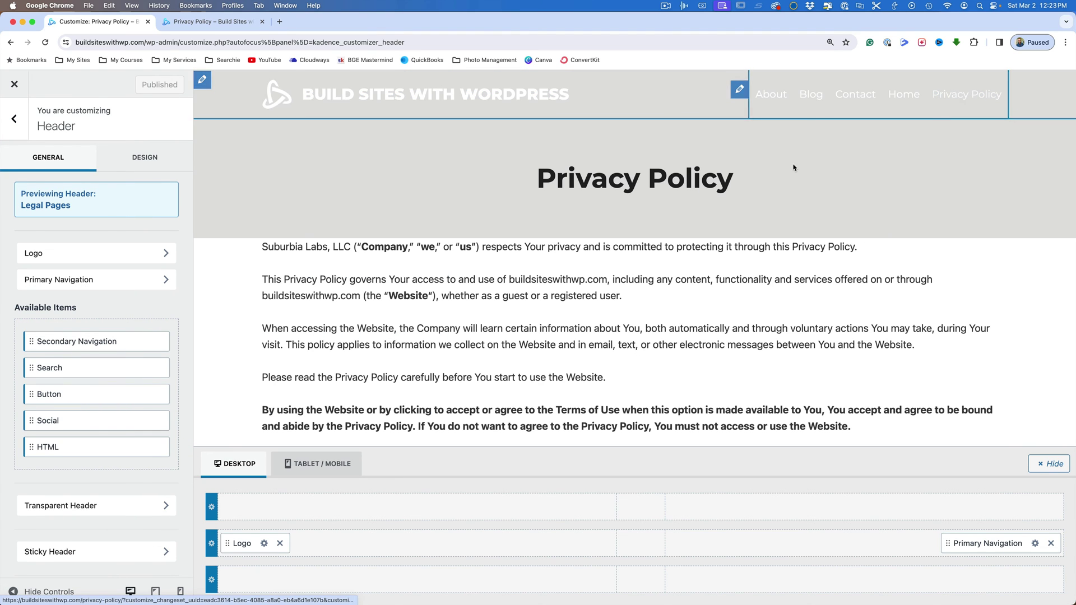
left_click(1050, 544)
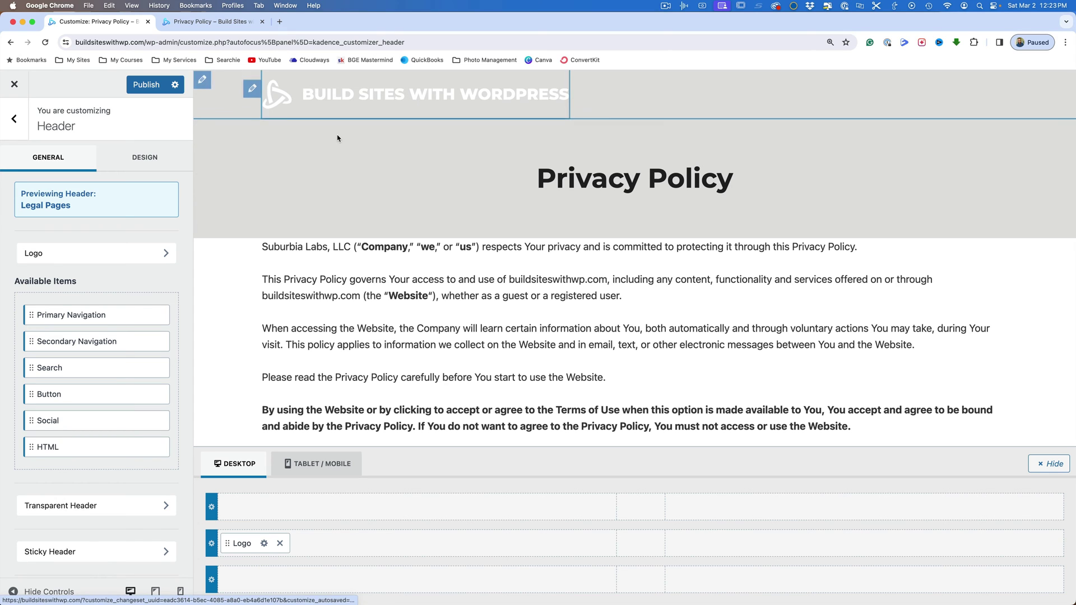
Step: Disable Enable Transparent Header for Legal Pages and publish the changes
left_click(124, 159)
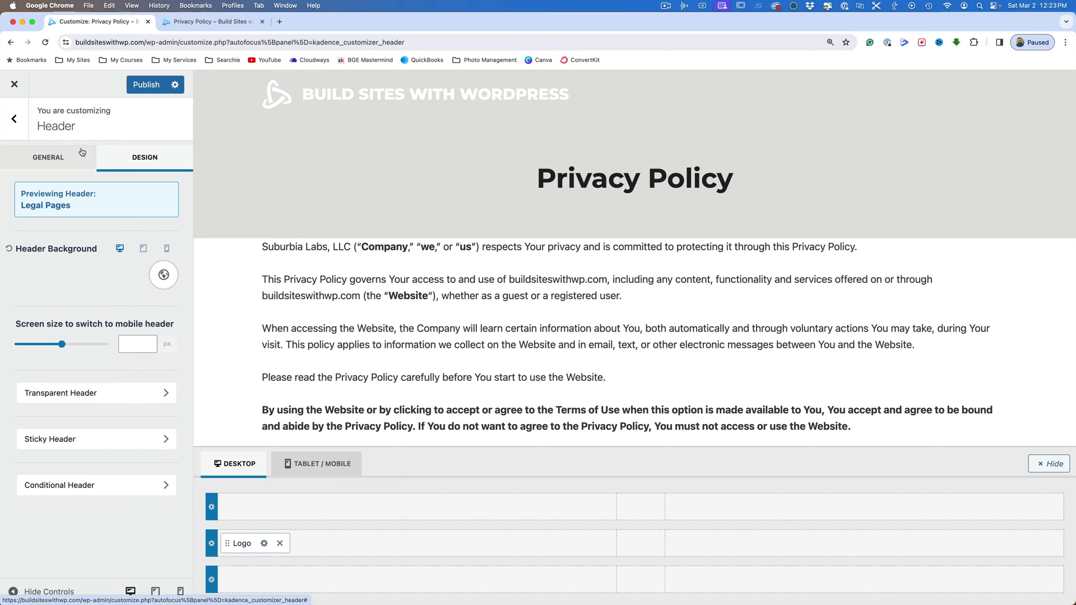
left_click(54, 156)
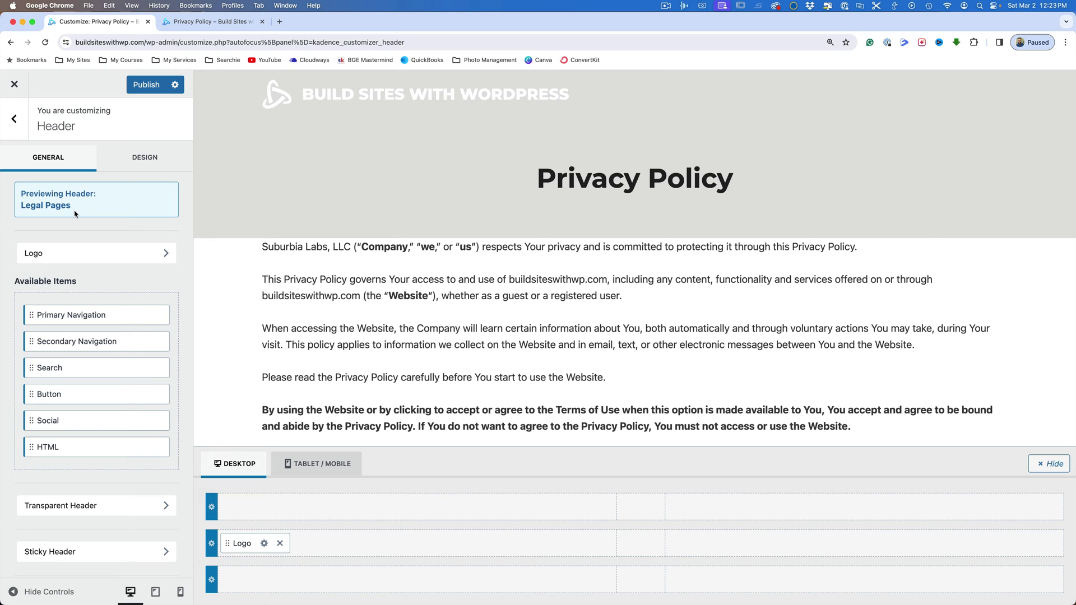
left_click(163, 504)
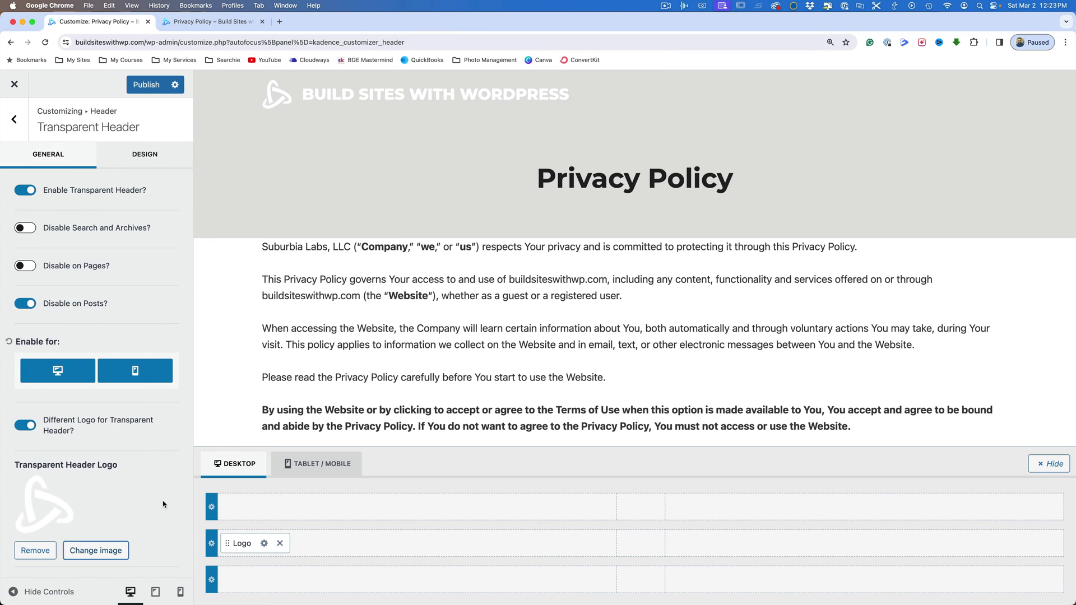
left_click(26, 191)
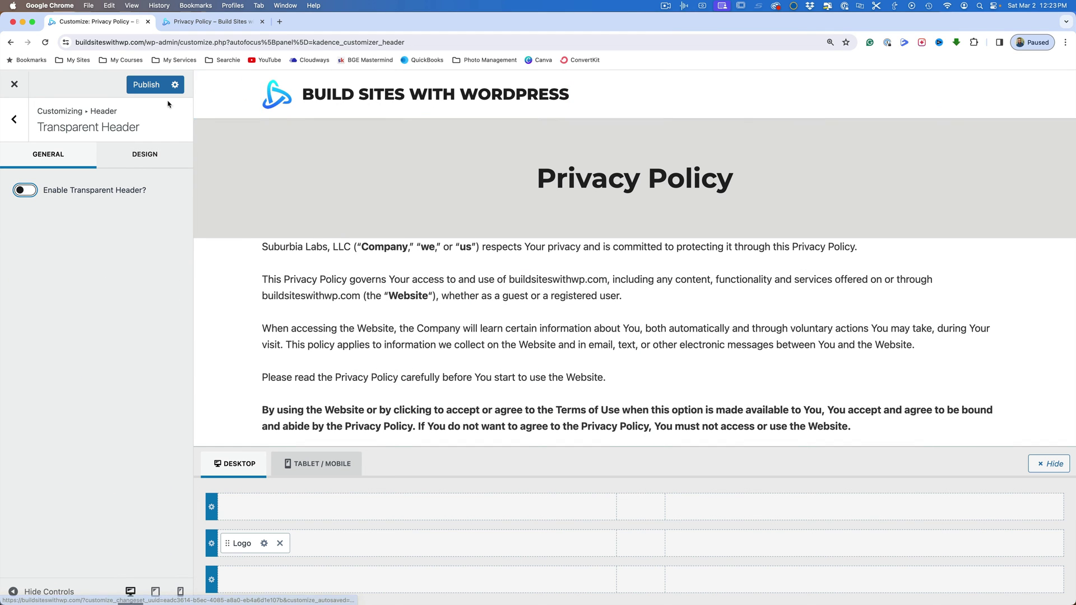
left_click(143, 86)
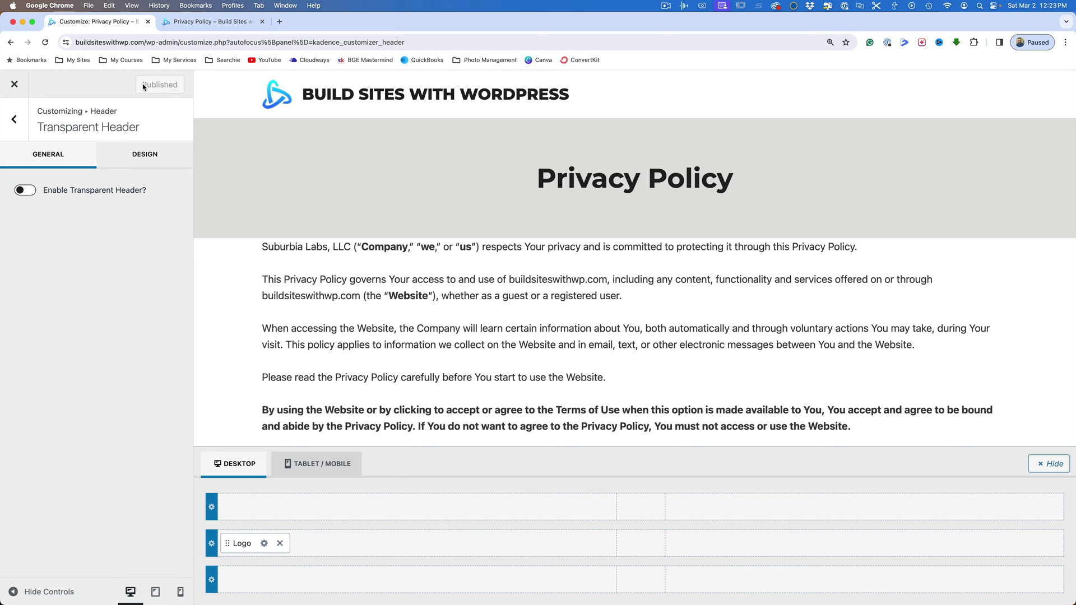
Step: Reload the live Privacy Policy page to see its new logo-only header
left_click(185, 23)
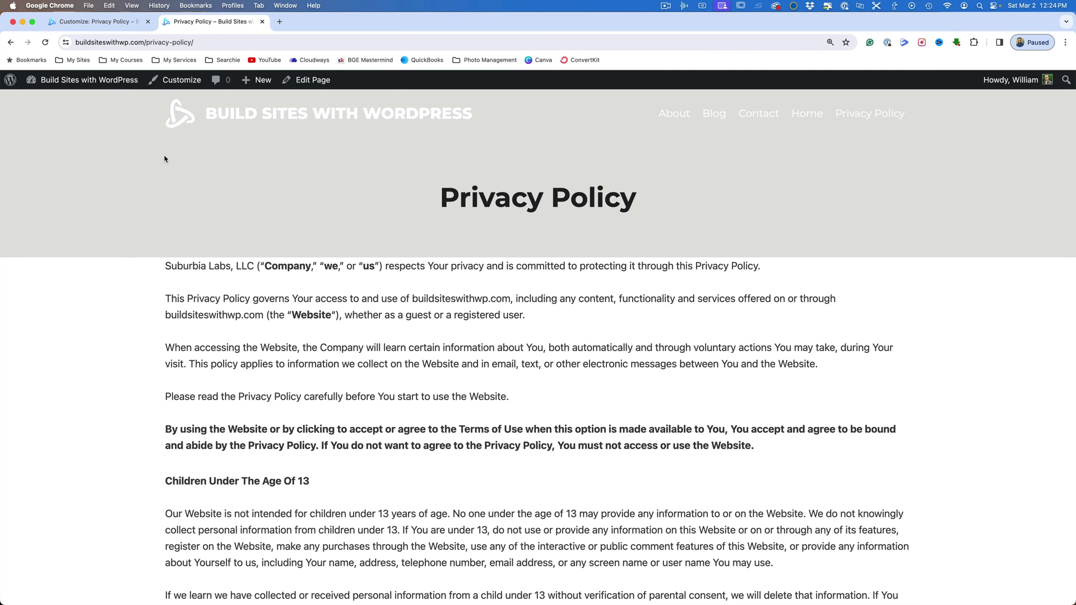
left_click(47, 45)
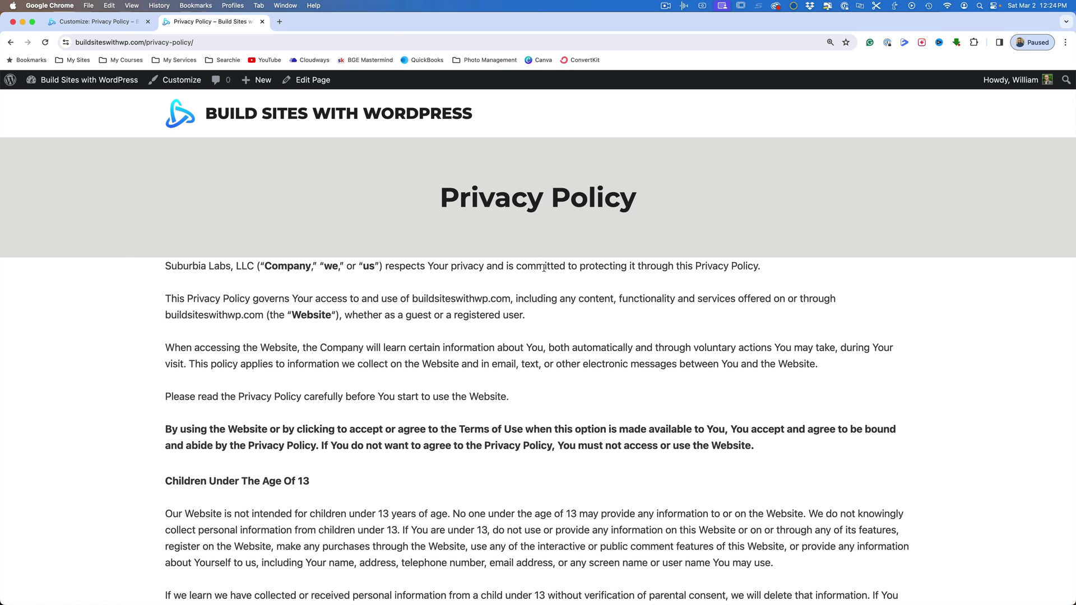
scroll(517, 326, "down", 3)
scroll(525, 247, "up", 3)
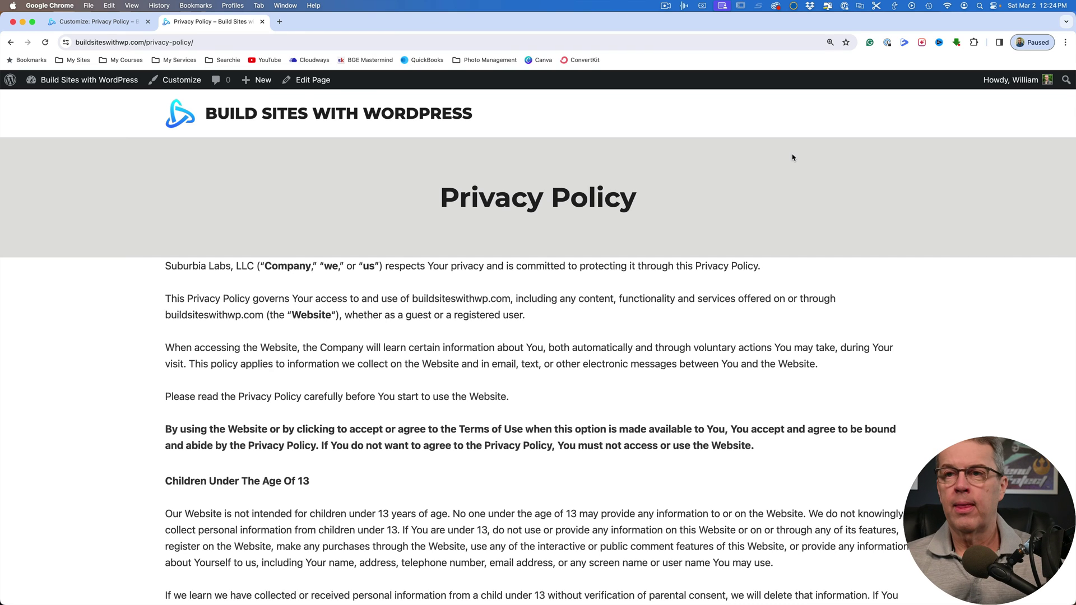
Step: Visit Home, About and Contact pages to confirm they keep the menu header, then return to Privacy Policy
left_click(357, 123)
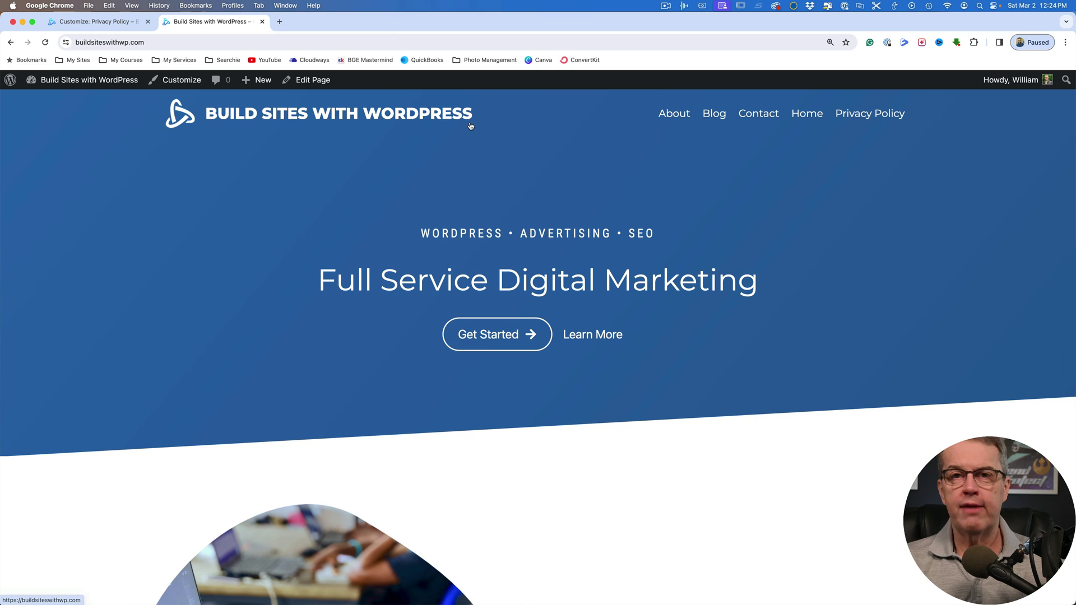
left_click(674, 116)
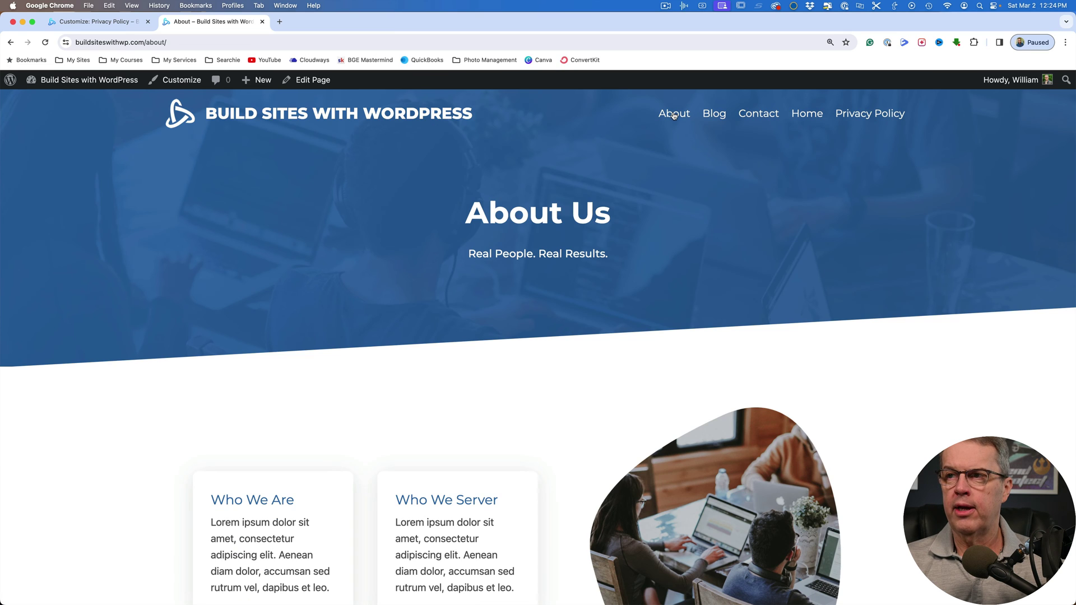
left_click(798, 118)
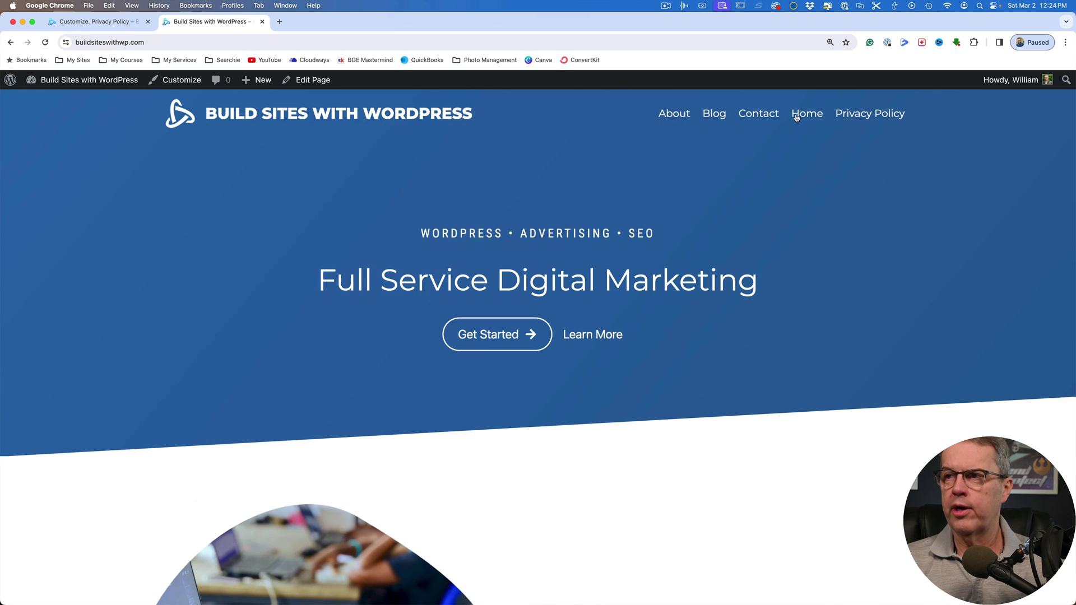
left_click(751, 115)
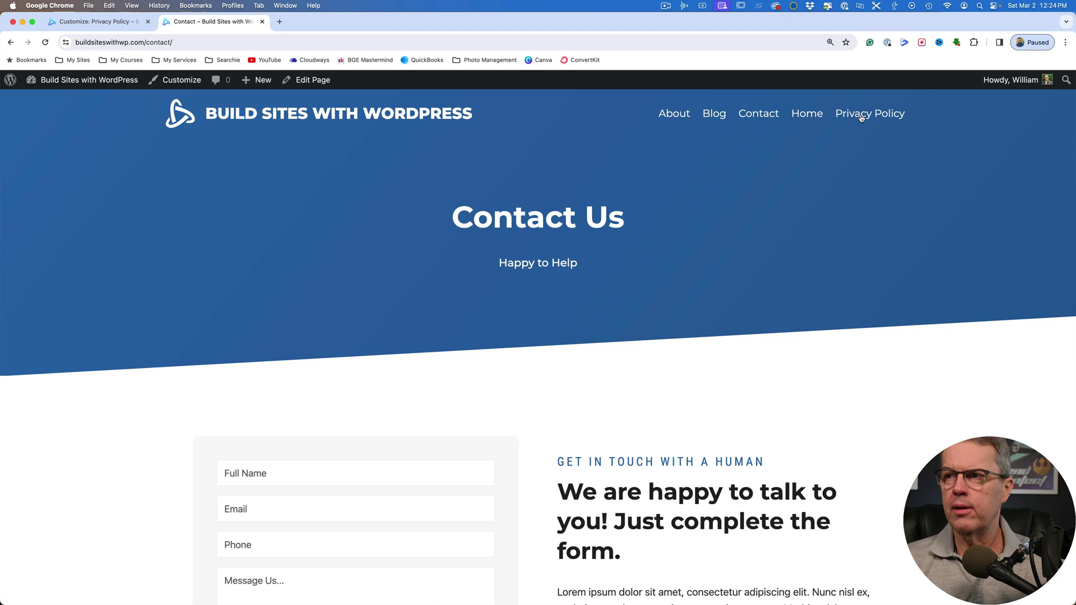
left_click(861, 117)
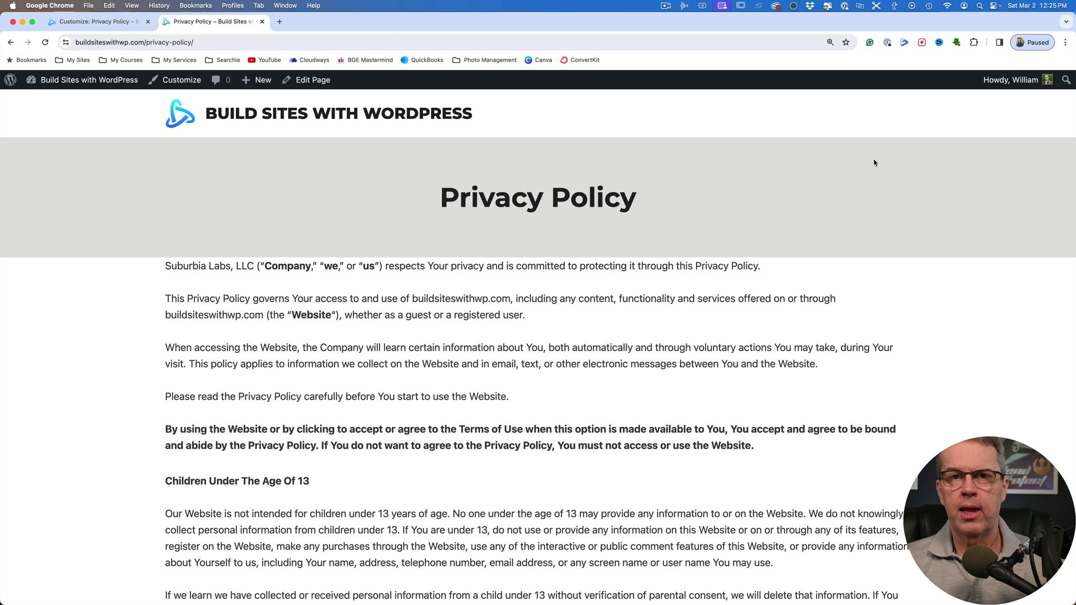
Step: In the customizer's Conditional Headers, export the Legal Pages header and save kadence-header-data-export to Downloads
key("ctrl+shift+Tab")
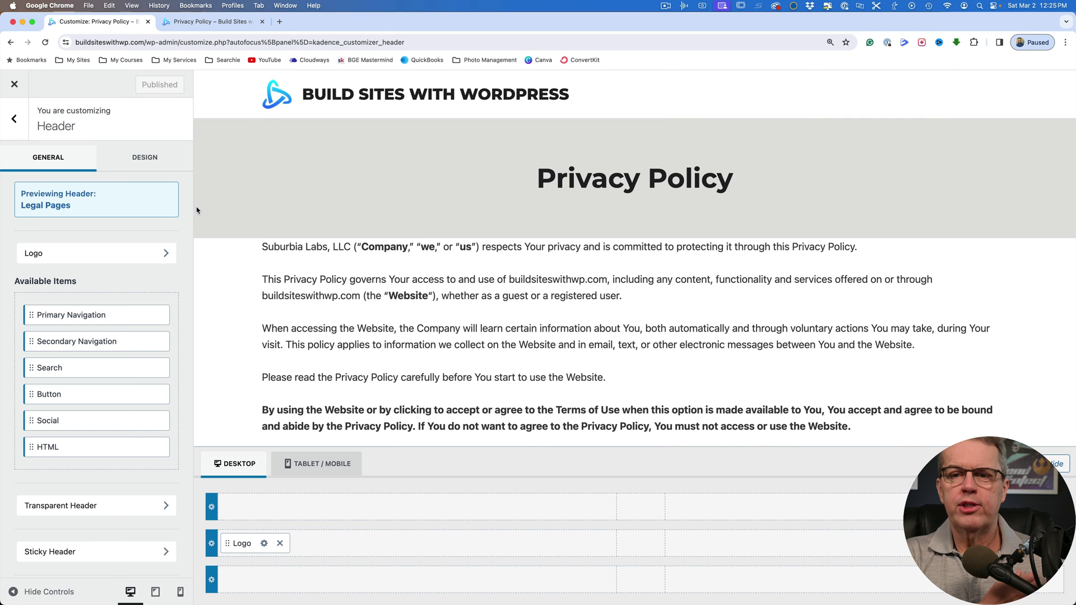
scroll(183, 334, "down", 3)
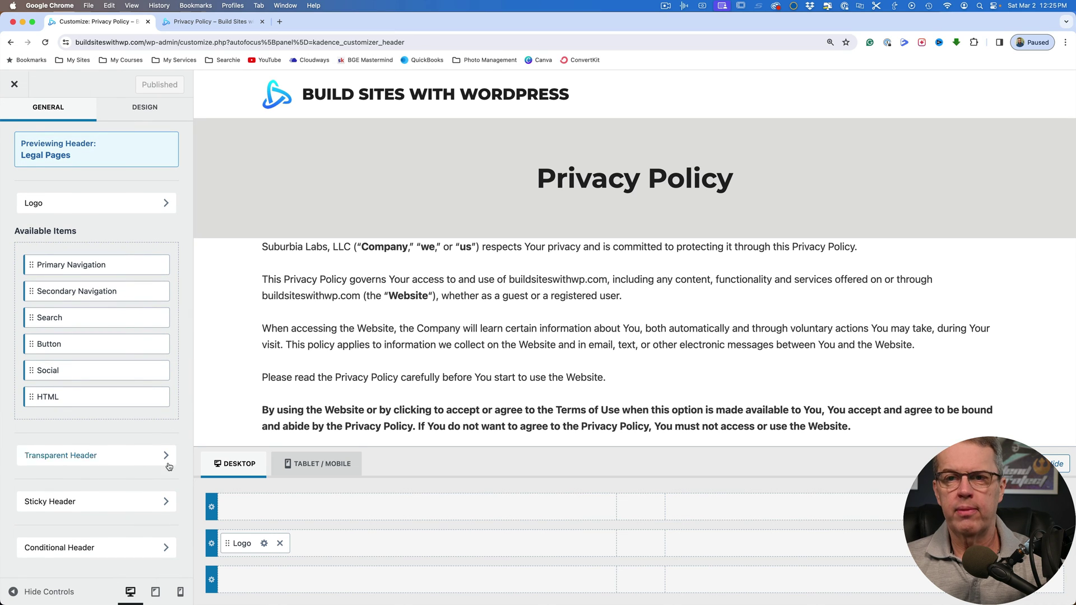
left_click(168, 549)
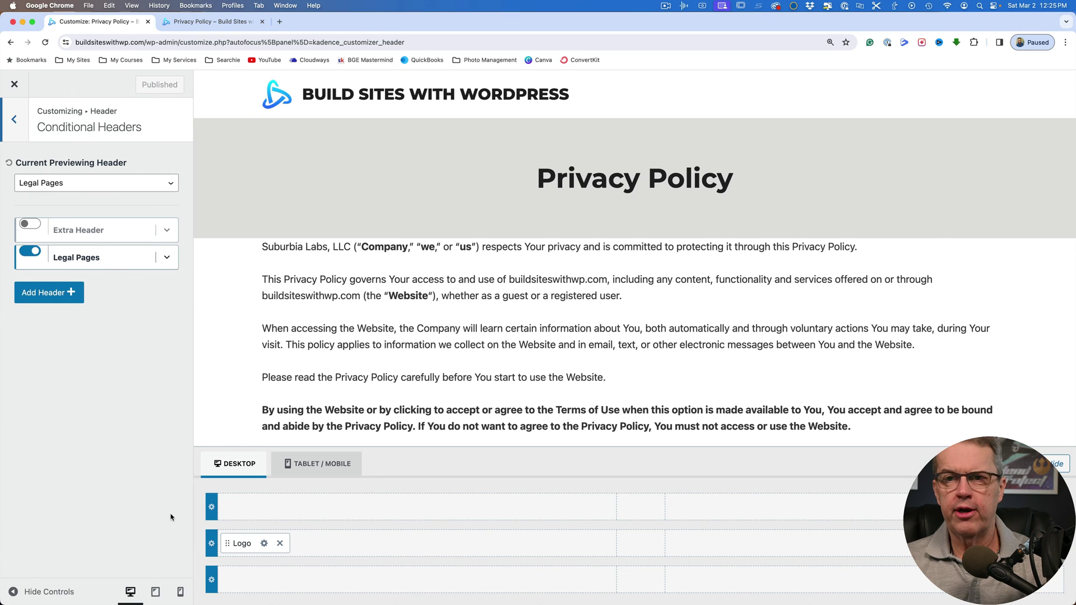
left_click(167, 258)
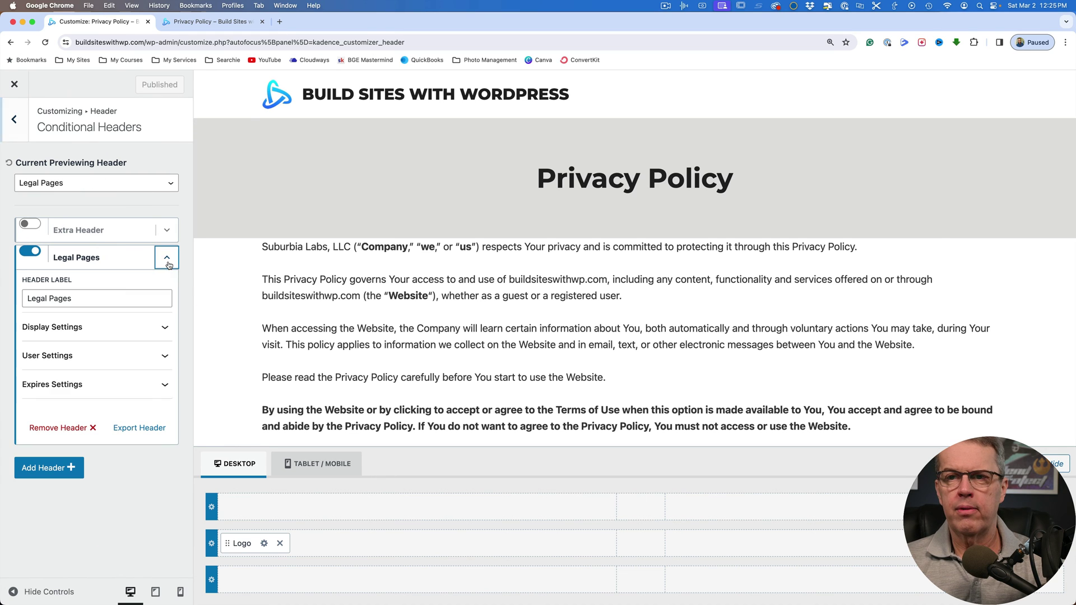
left_click(137, 428)
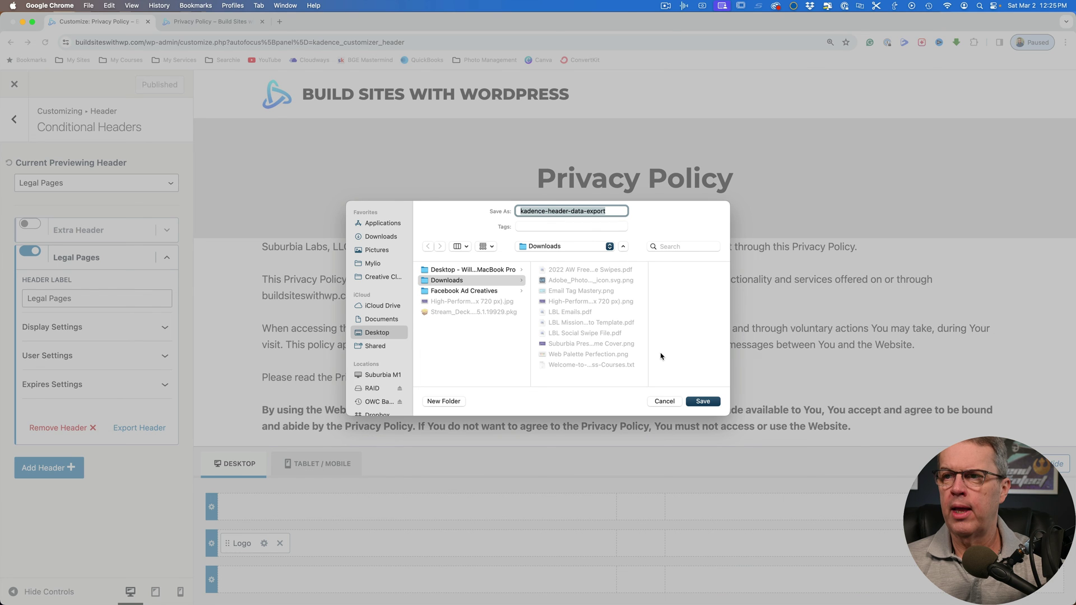
left_click(701, 401)
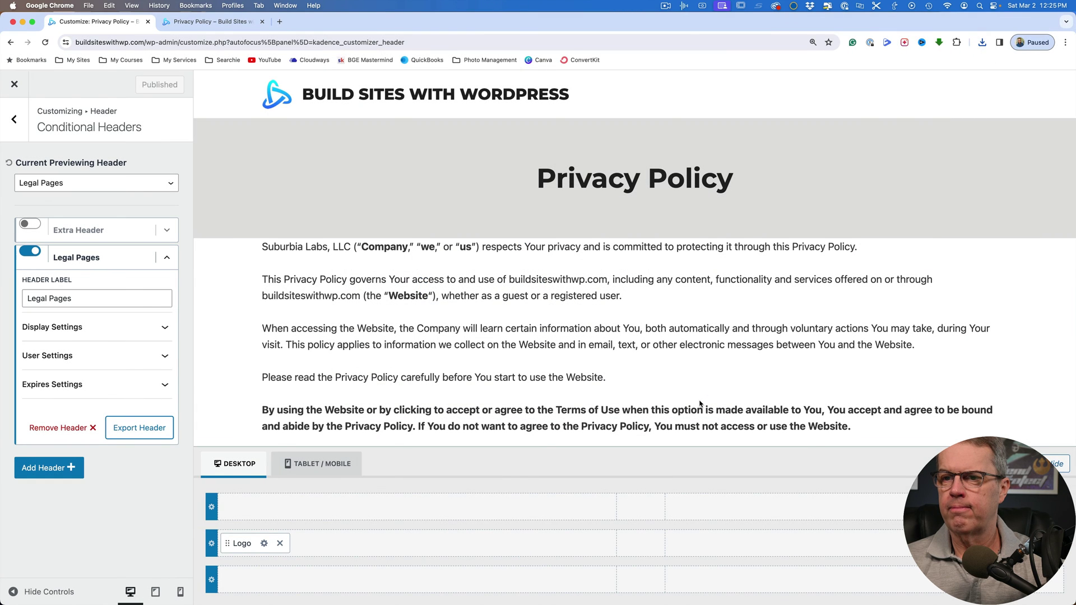
Step: Import kadence-header-data-export.dat through Add Header > Import as a new header, creating Extra Header 3
left_click(15, 123)
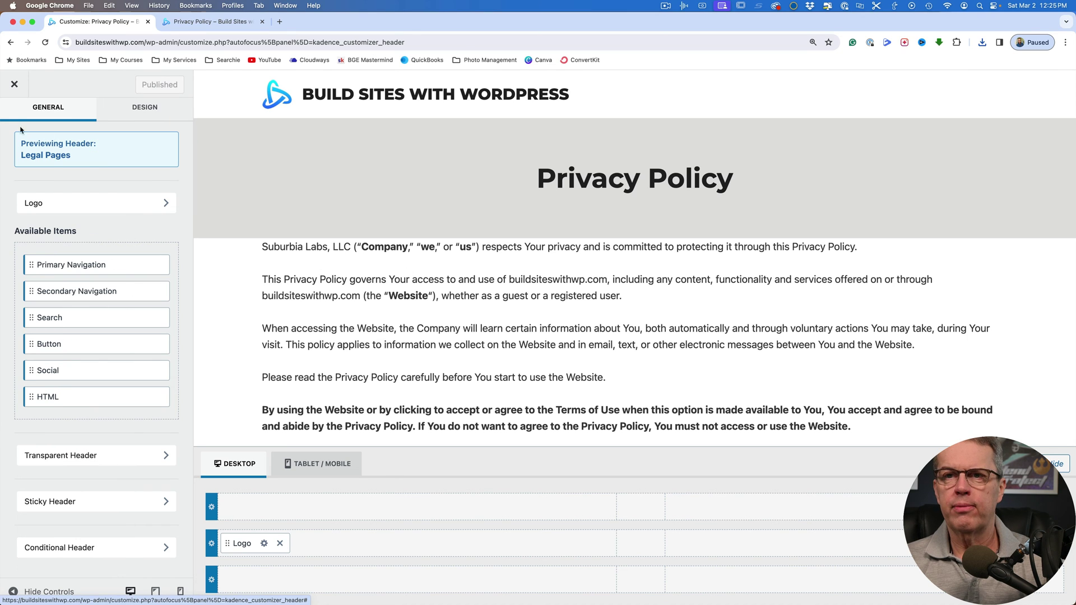
left_click(132, 548)
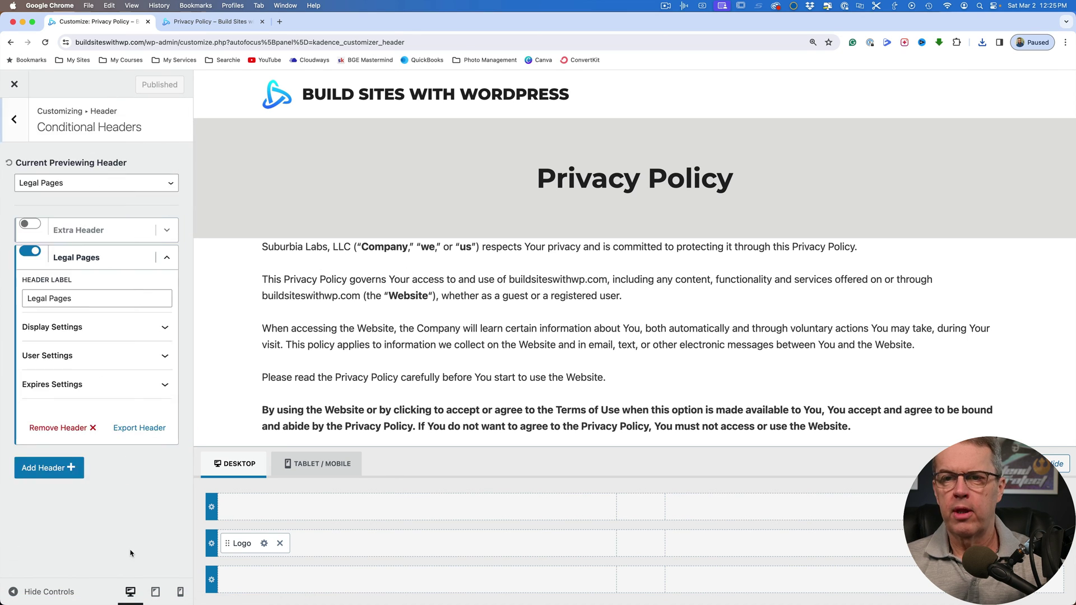
left_click(166, 258)
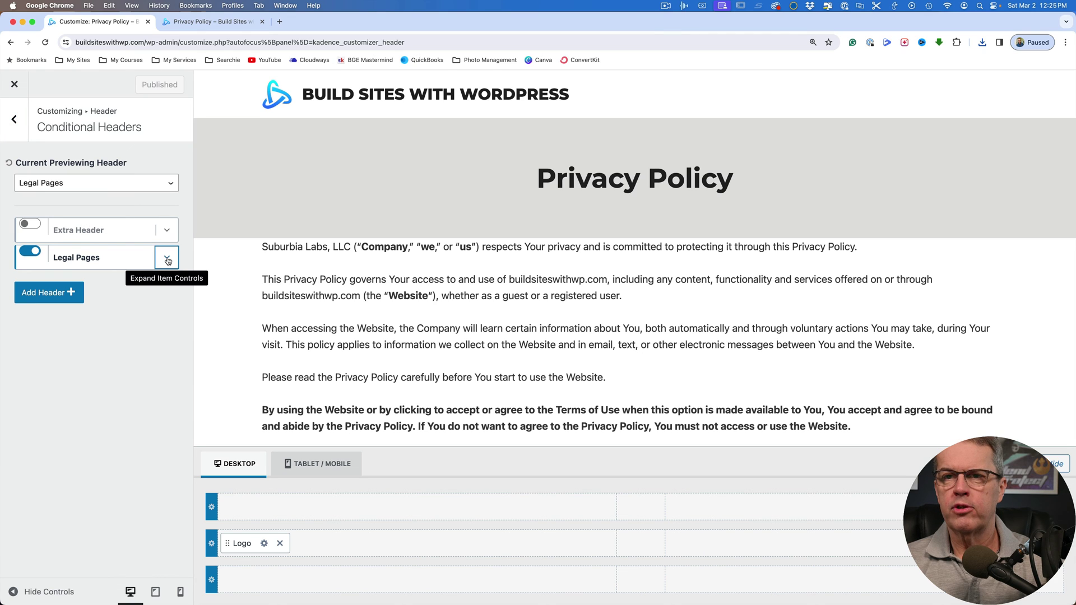
left_click(54, 298)
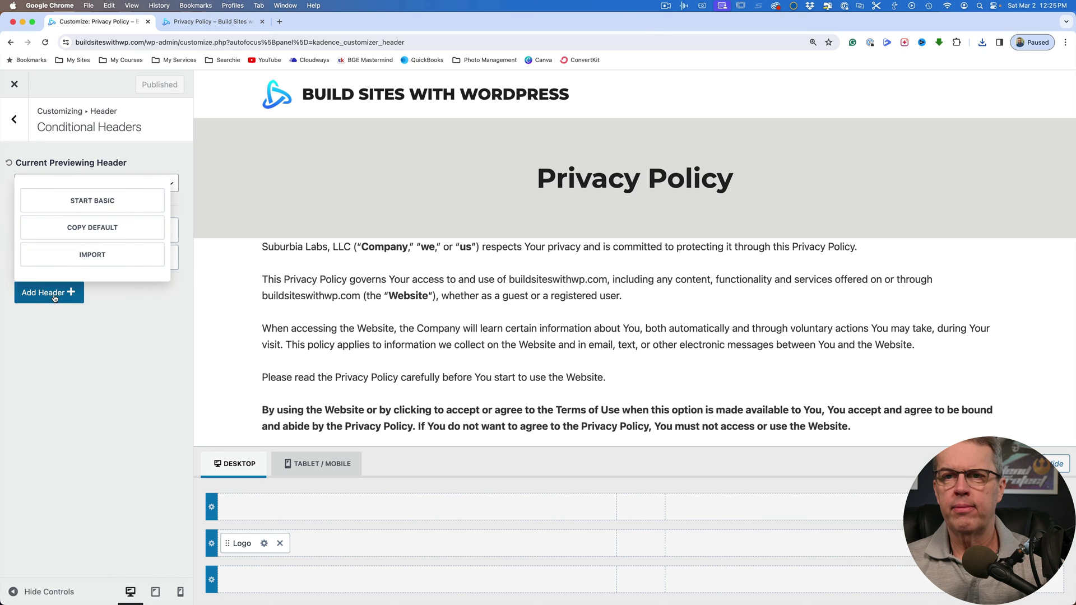
left_click(75, 260)
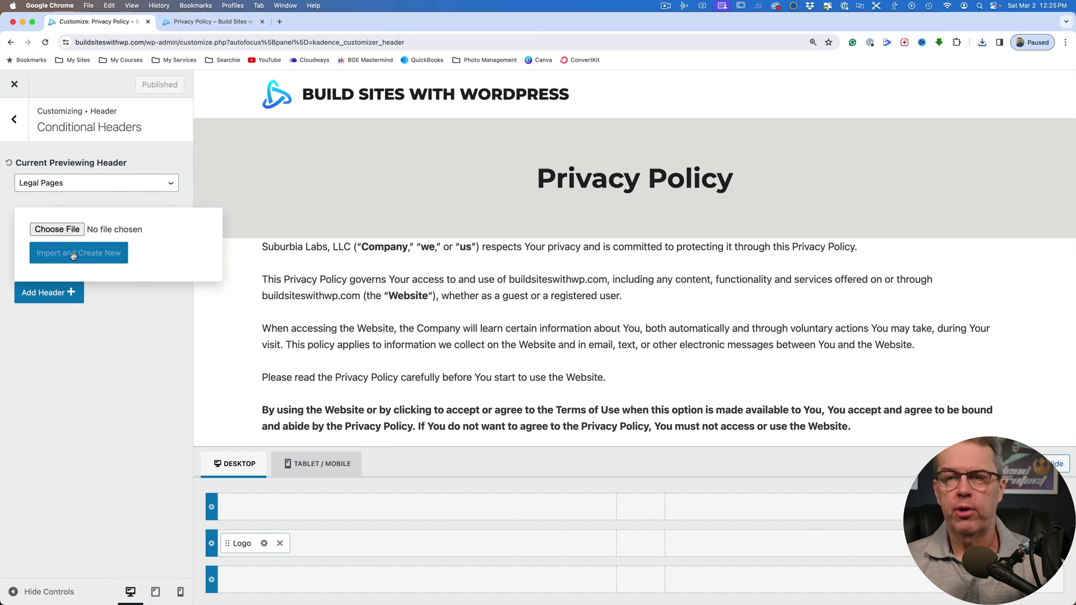
left_click(57, 229)
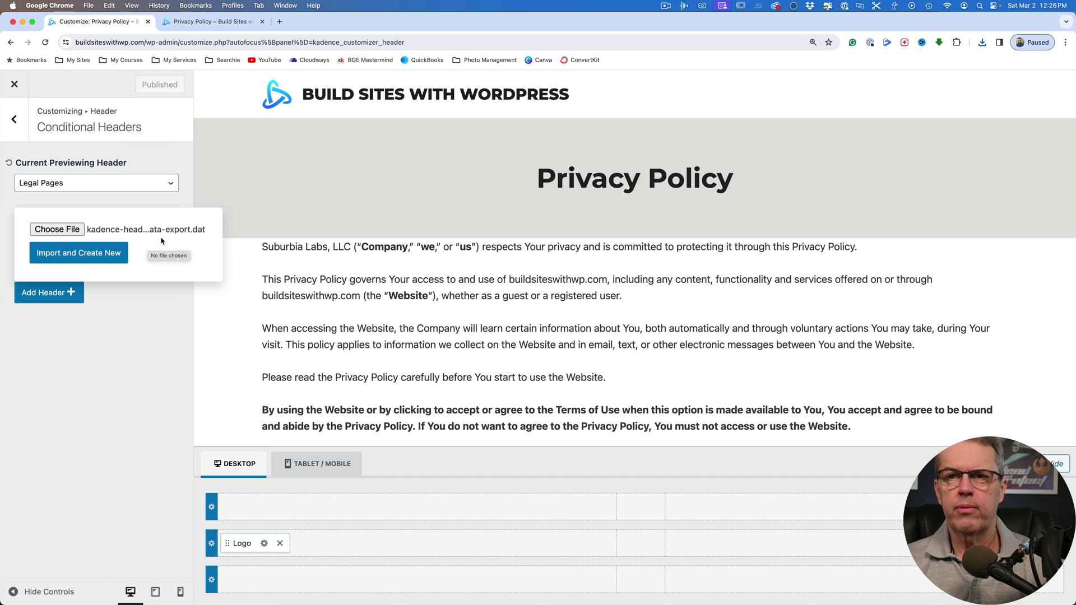
left_click(96, 254)
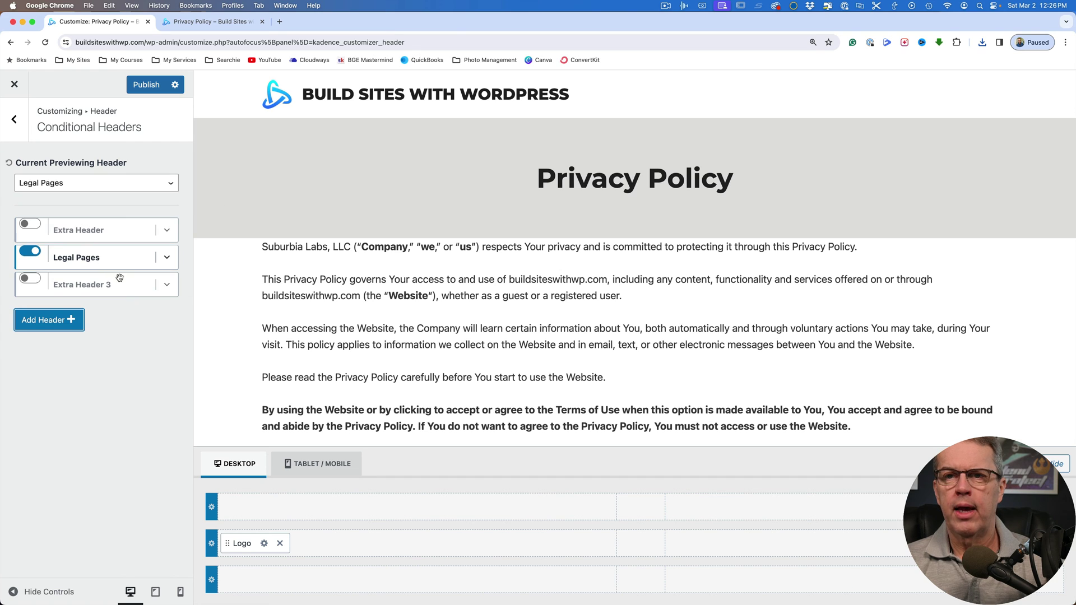
Step: Expand Extra Header 3 and check its Display Settings, finding no Show On rules imported
left_click(166, 290)
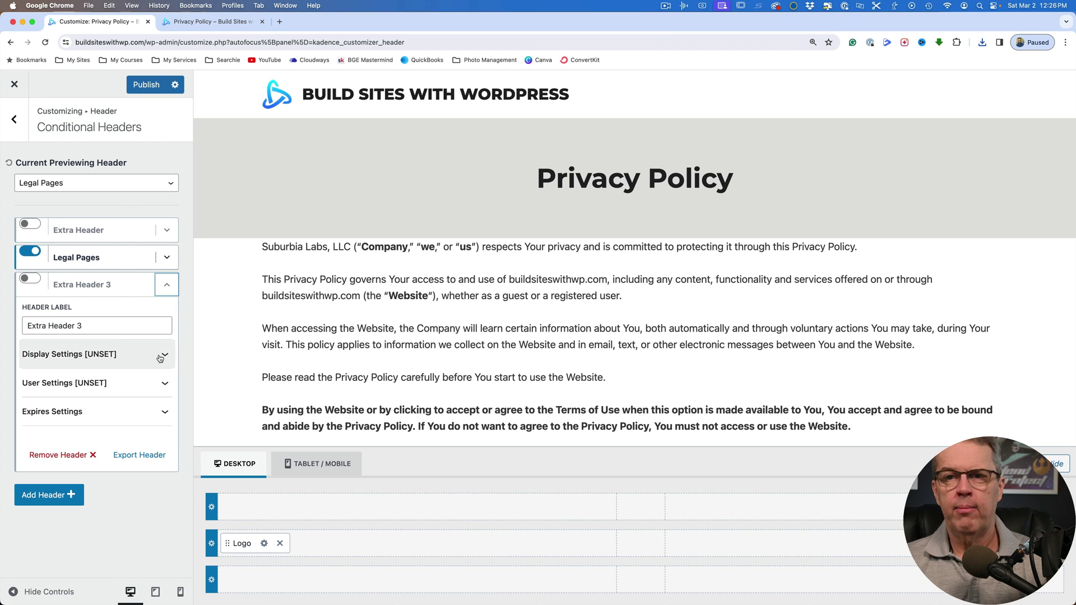
left_click(162, 357)
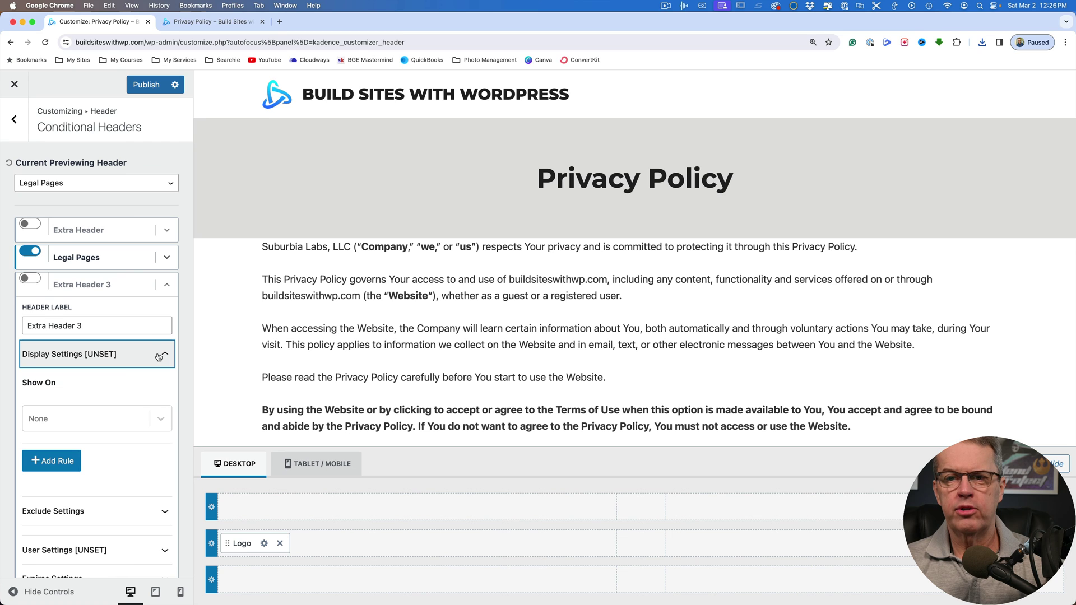
left_click(165, 360)
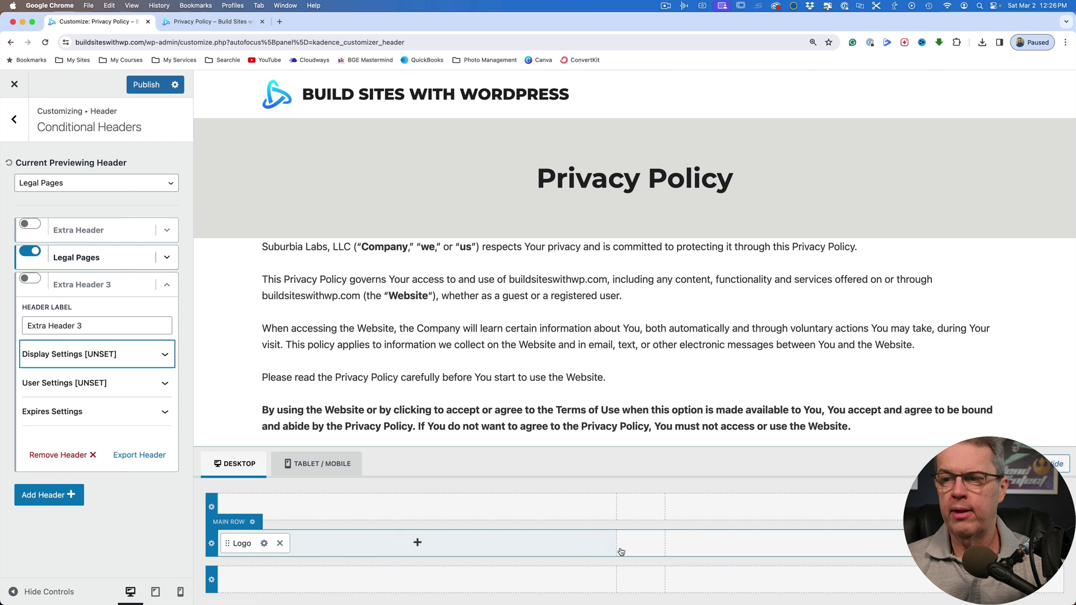
Step: Try a Button in the main row's right column, toggle its size LG/MD, then close discarding changes
left_click(864, 543)
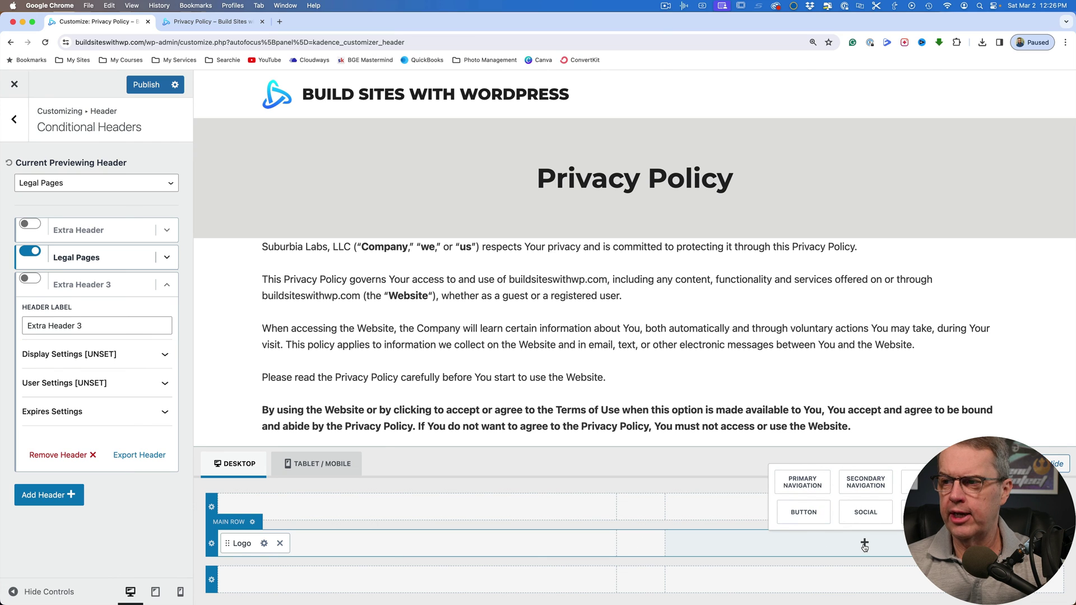
left_click(806, 512)
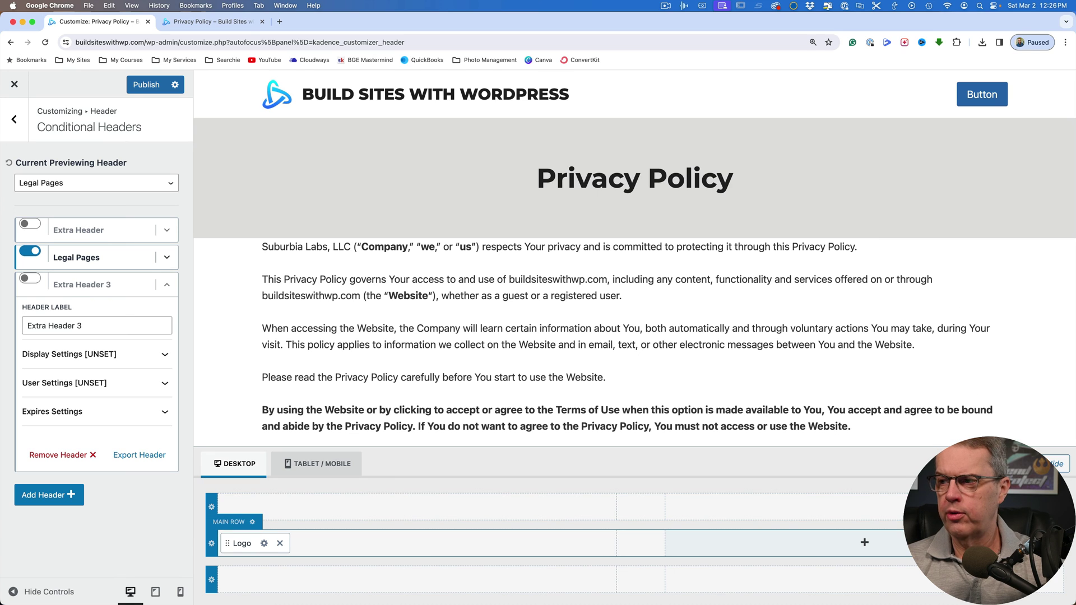
left_click(980, 543)
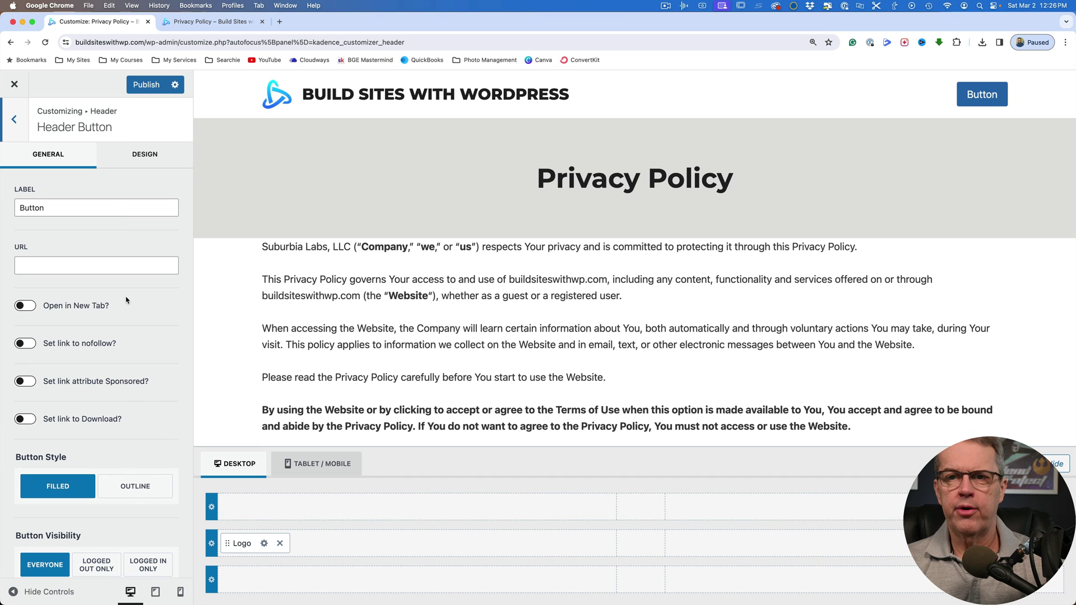
left_click(145, 154)
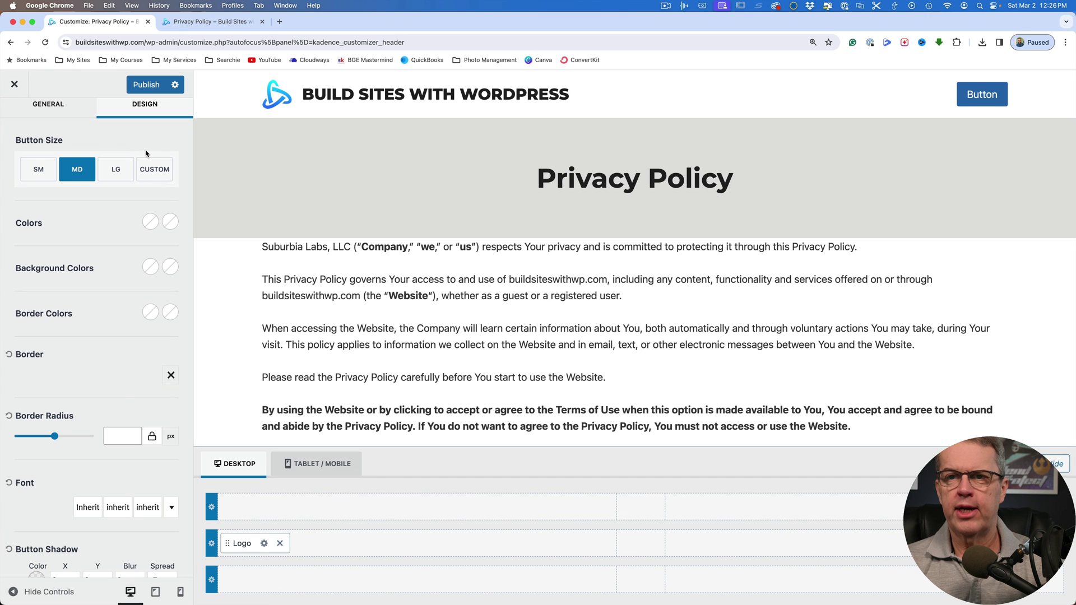
left_click(116, 169)
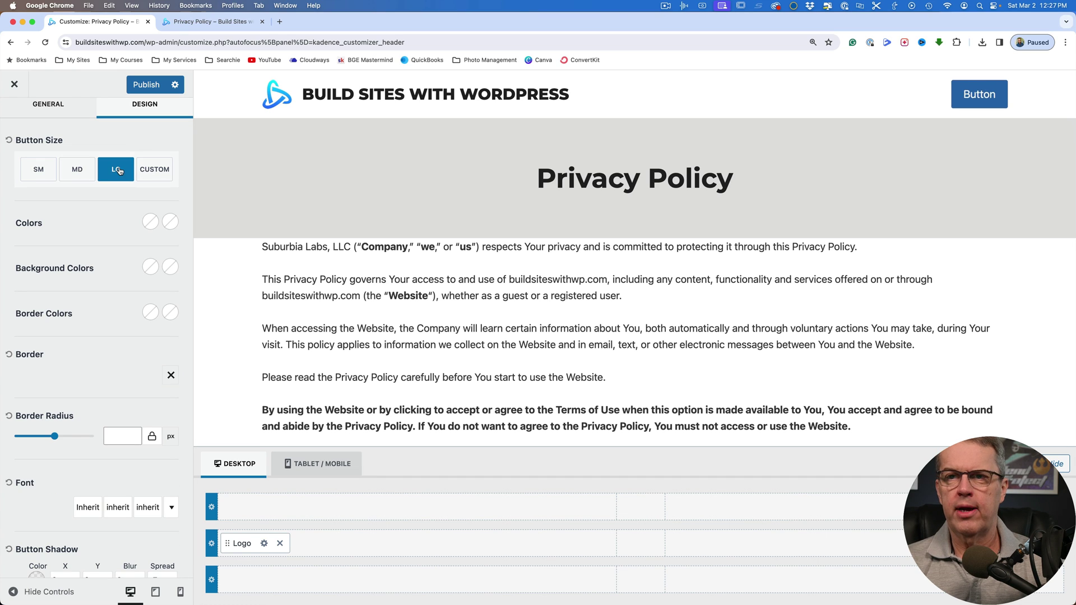
left_click(71, 170)
left_click(15, 85)
left_click(617, 112)
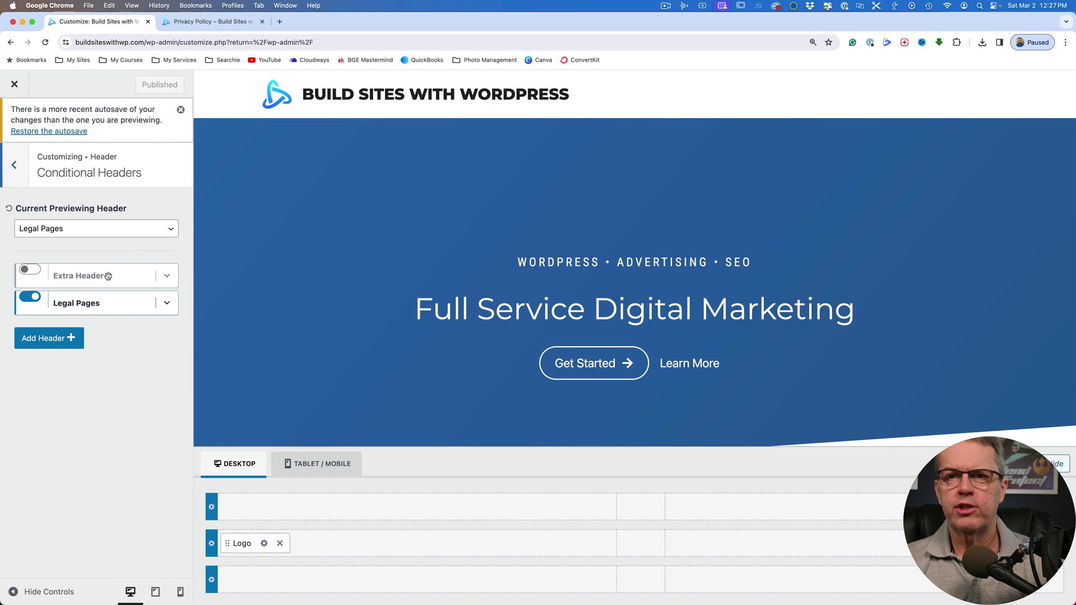
Step: Remove Extra Header, confirm the deletion, and publish so only Legal Pages remains
left_click(167, 278)
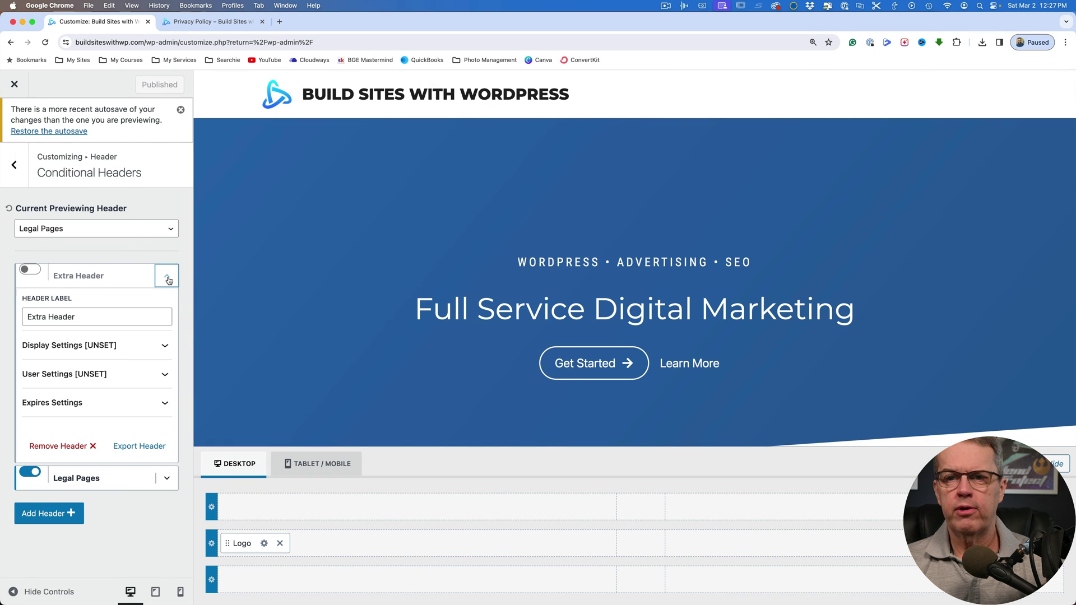
left_click(63, 446)
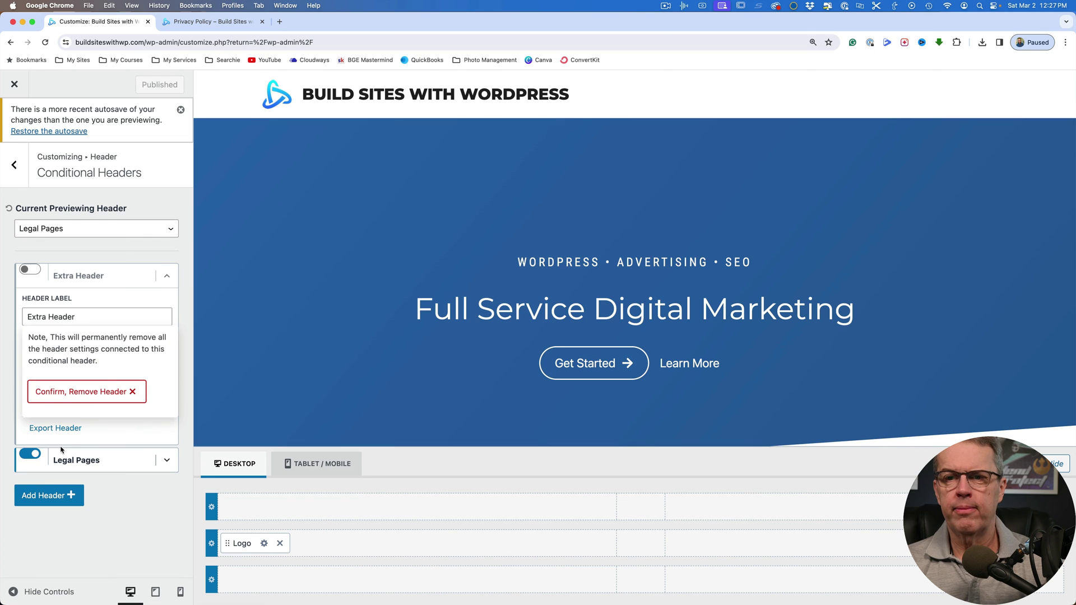
left_click(69, 394)
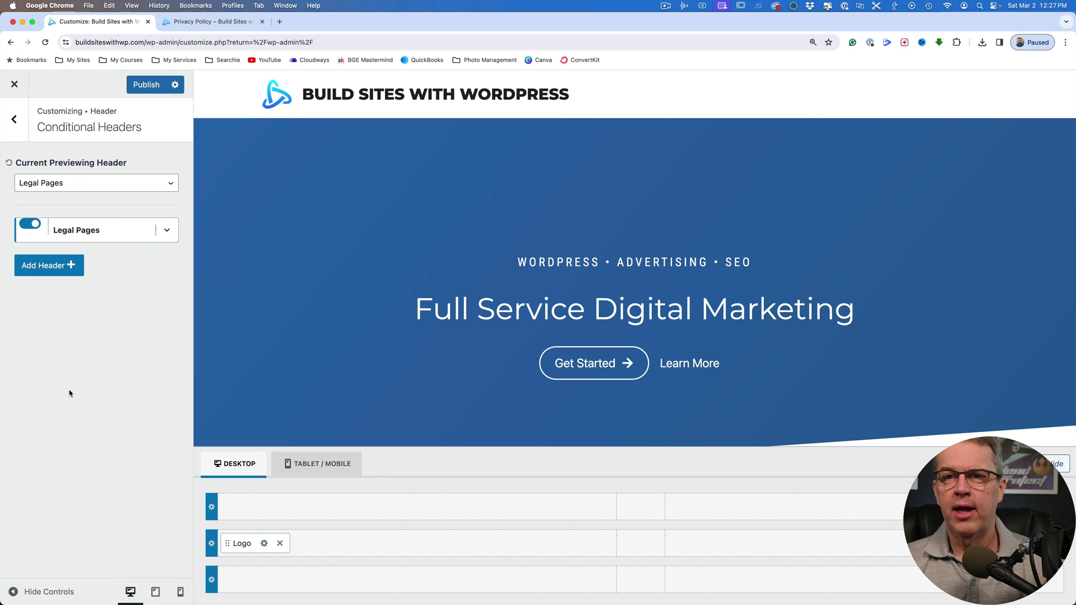
left_click(150, 85)
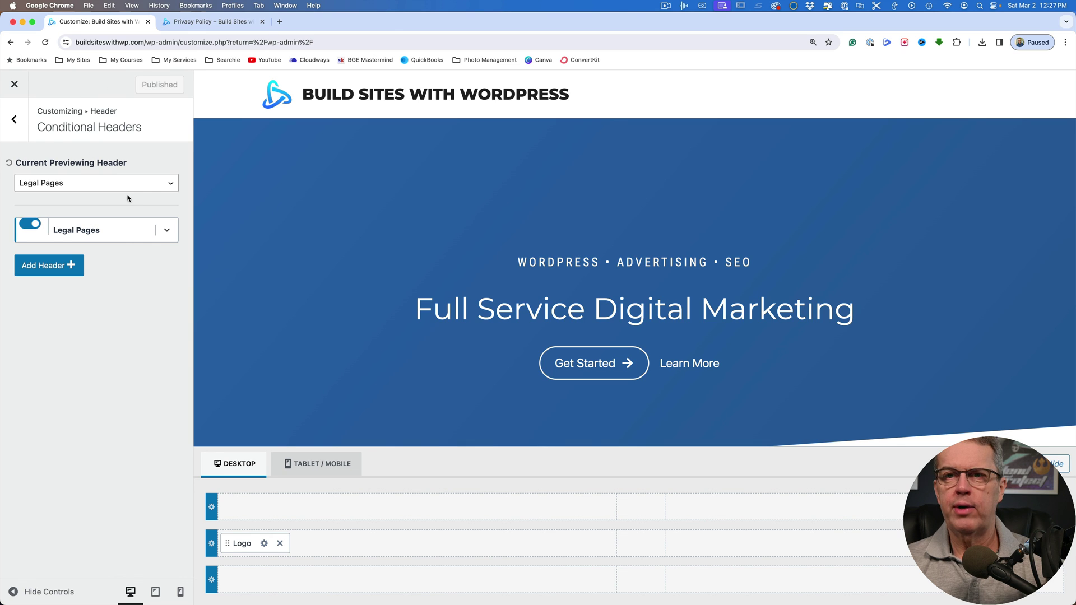
Step: Set the previewing header to Default, exit preview mode, and open Privacy Policy in the preview
left_click(164, 188)
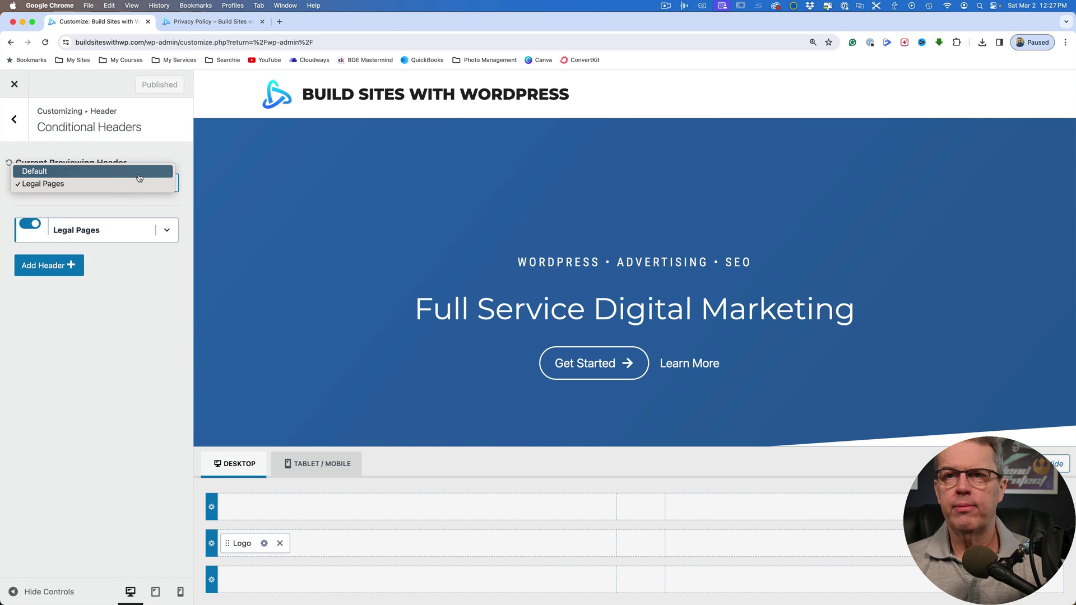
left_click(139, 171)
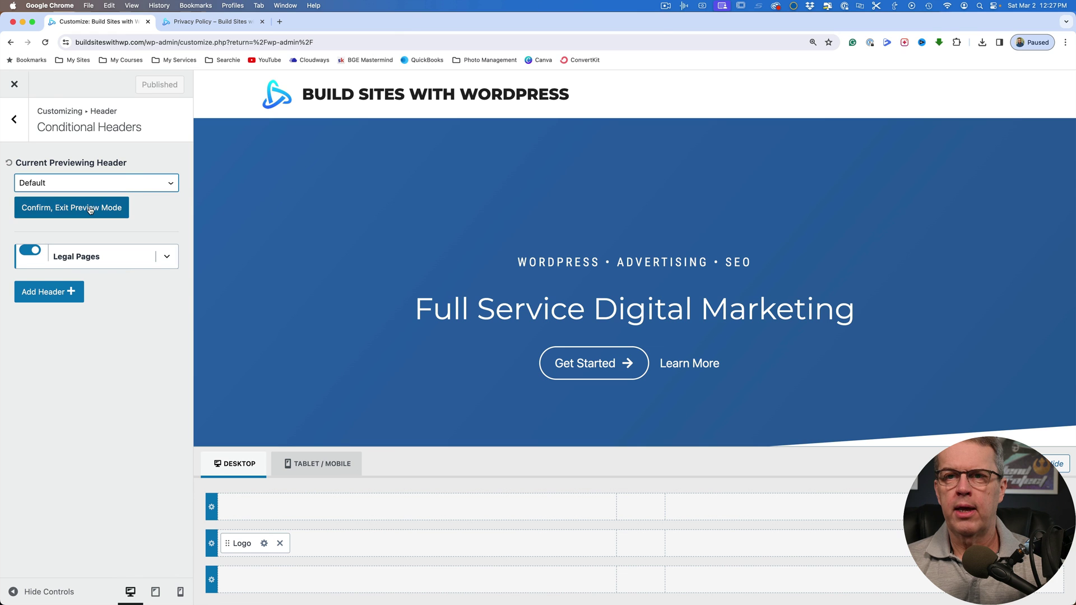
left_click(104, 207)
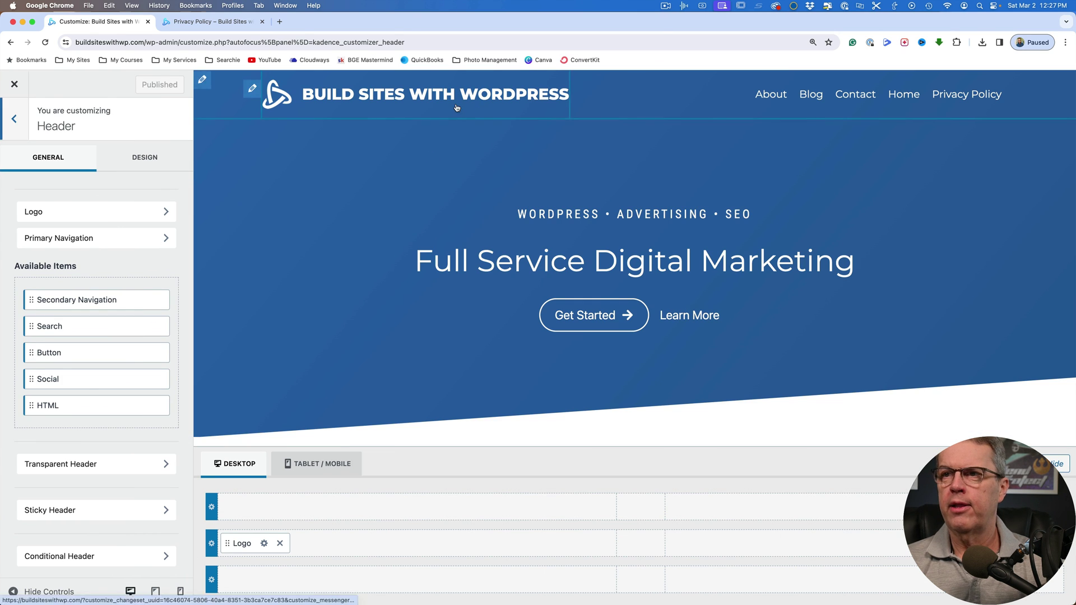
left_click(956, 96)
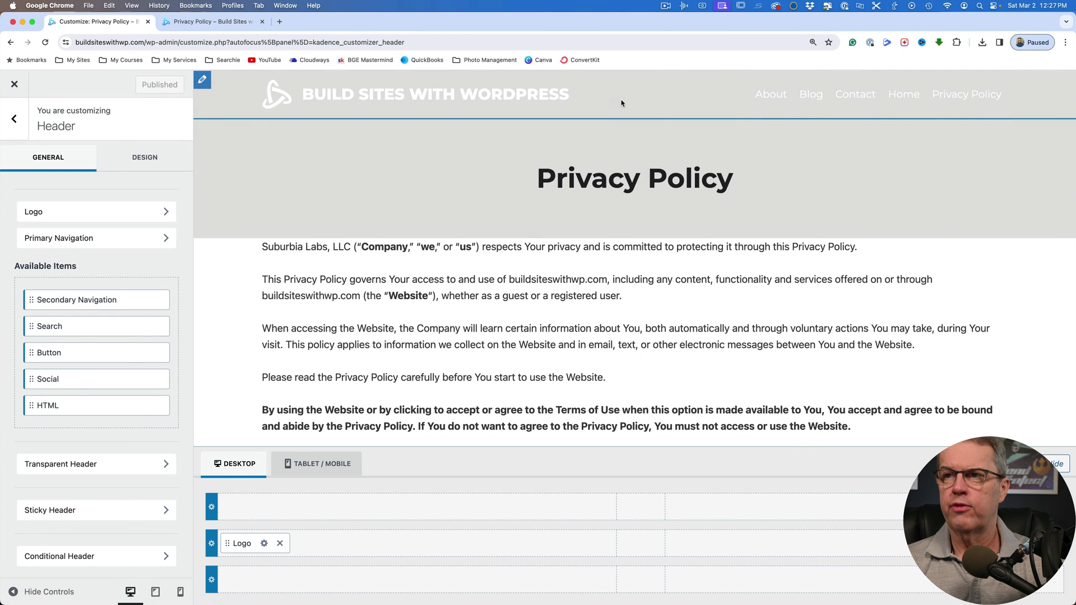
left_click(539, 124)
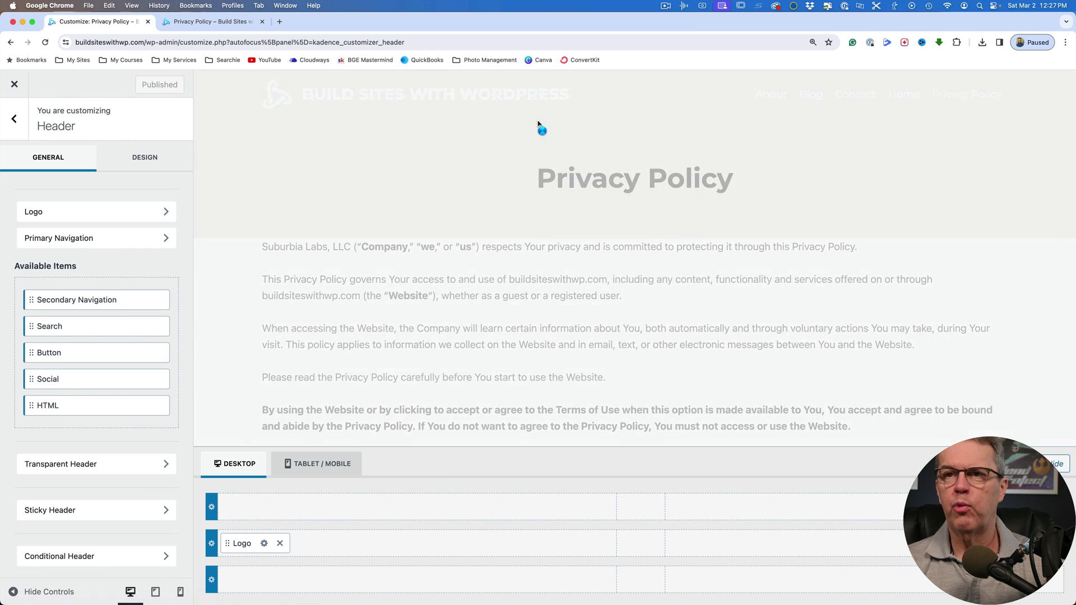
Step: Check the live Privacy Policy tab shows the logo-only Legal Pages header without navigation
left_click(220, 22)
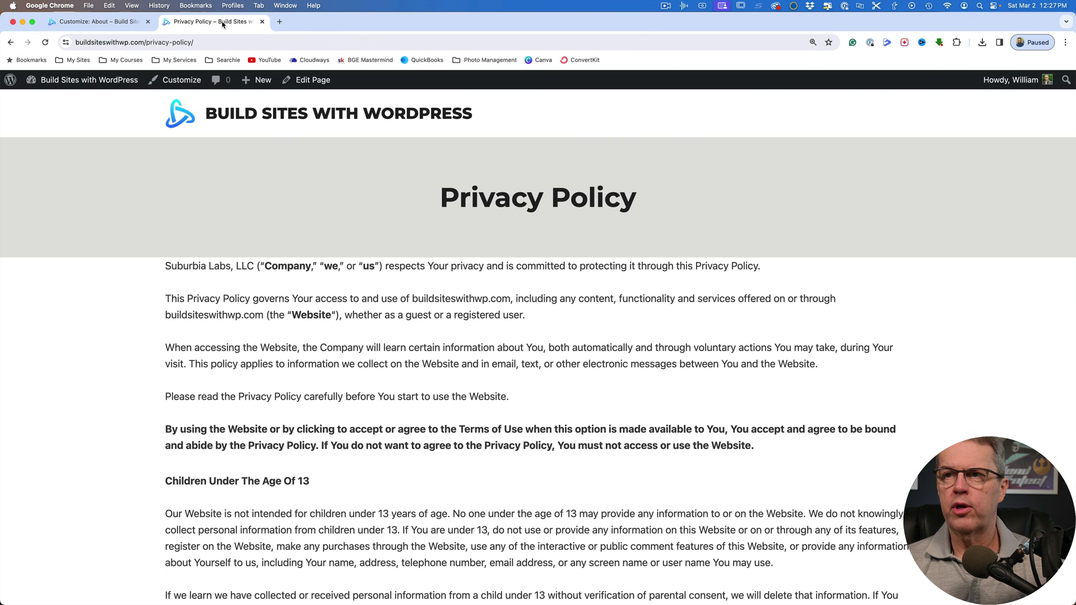